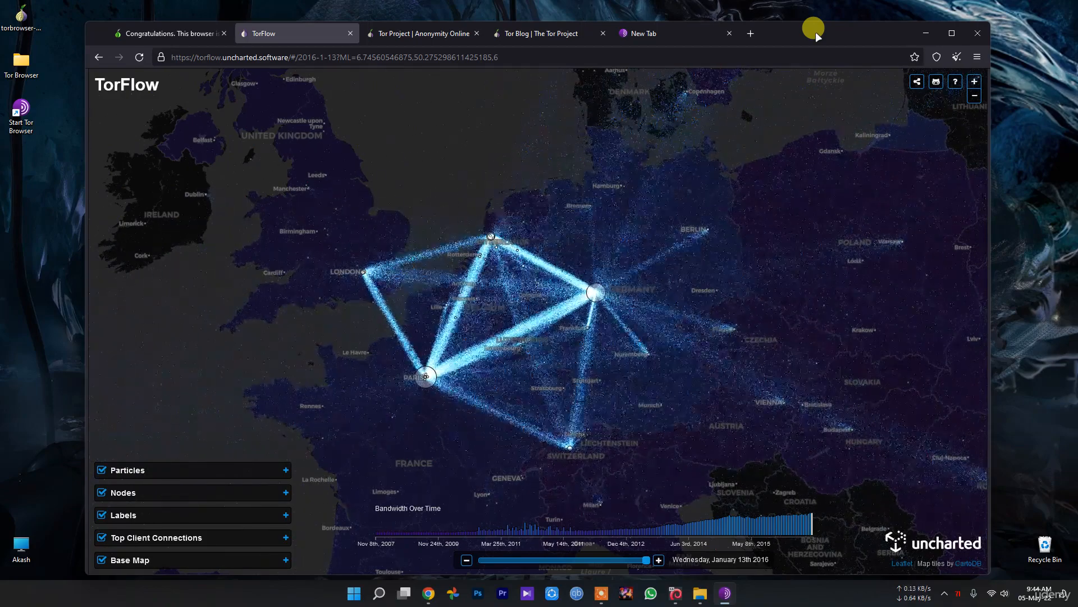
# View the Tor circuit used for the TorFlow site and the number of relays at the Netherlands node.
pyautogui.click(147, 33)
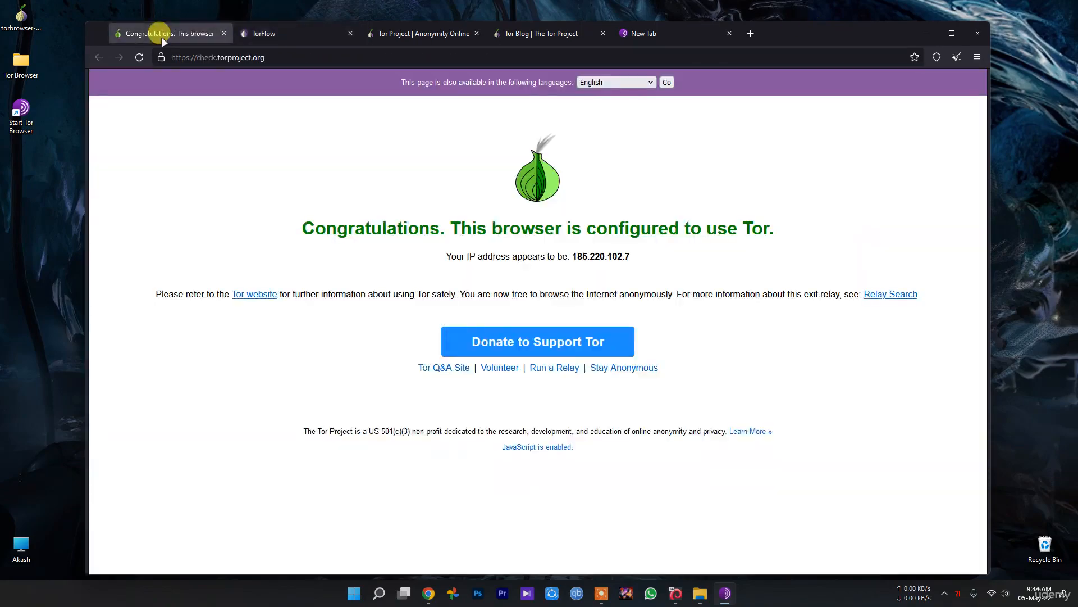
pyautogui.click(276, 33)
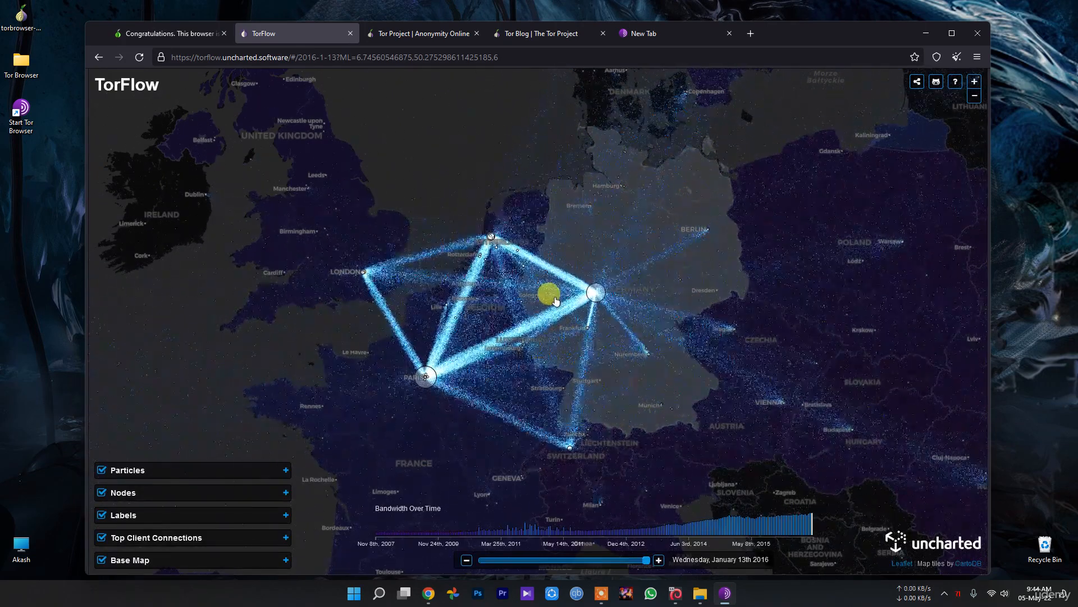
pyautogui.click(161, 56)
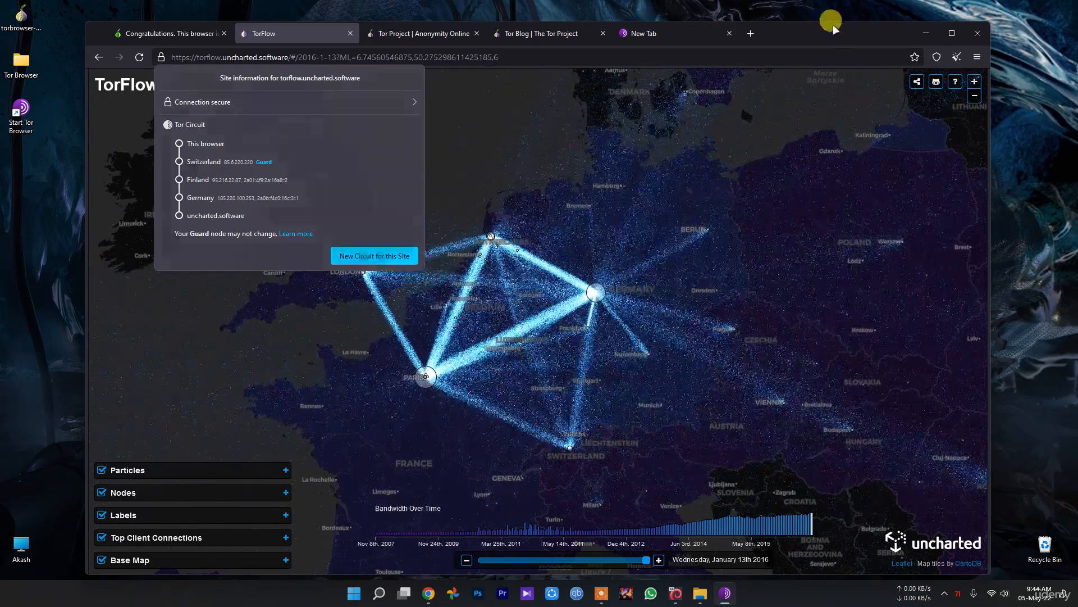
pyautogui.click(515, 218)
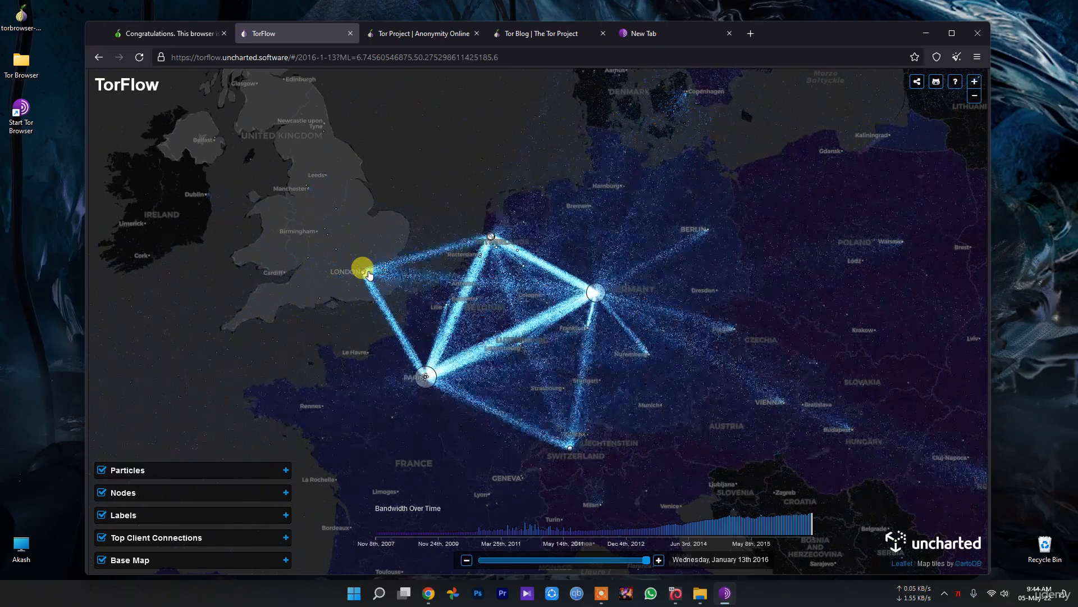
pyautogui.moveTo(492, 235)
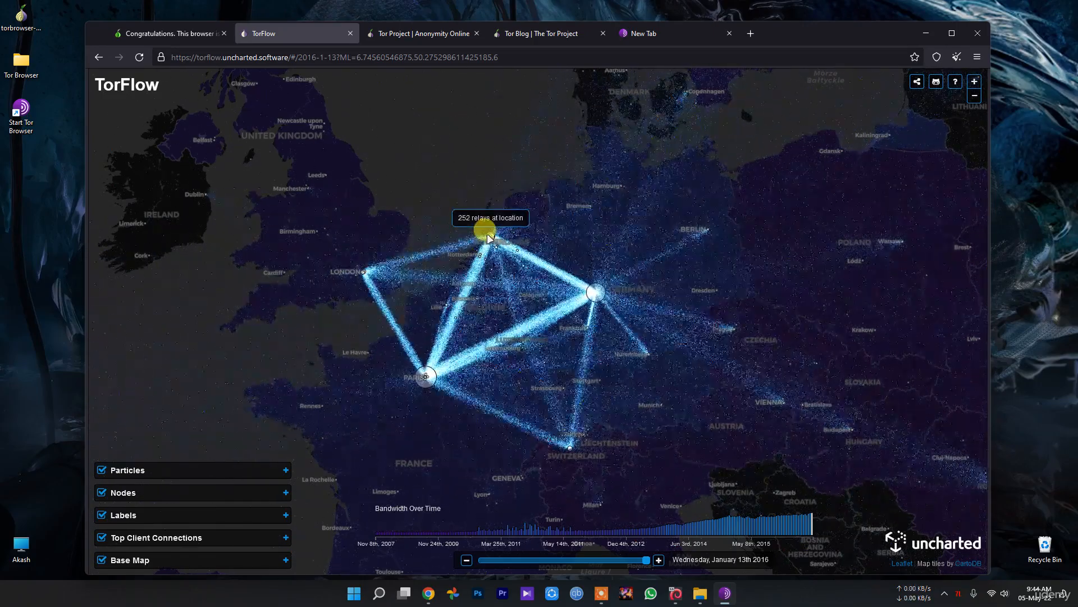
pyautogui.click(161, 56)
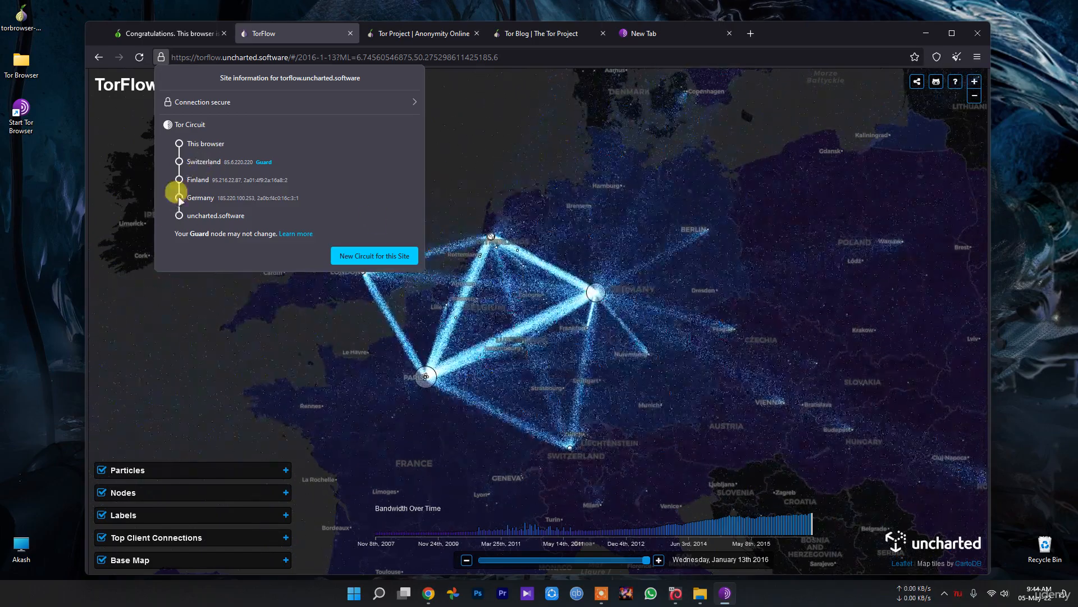
pyautogui.click(161, 57)
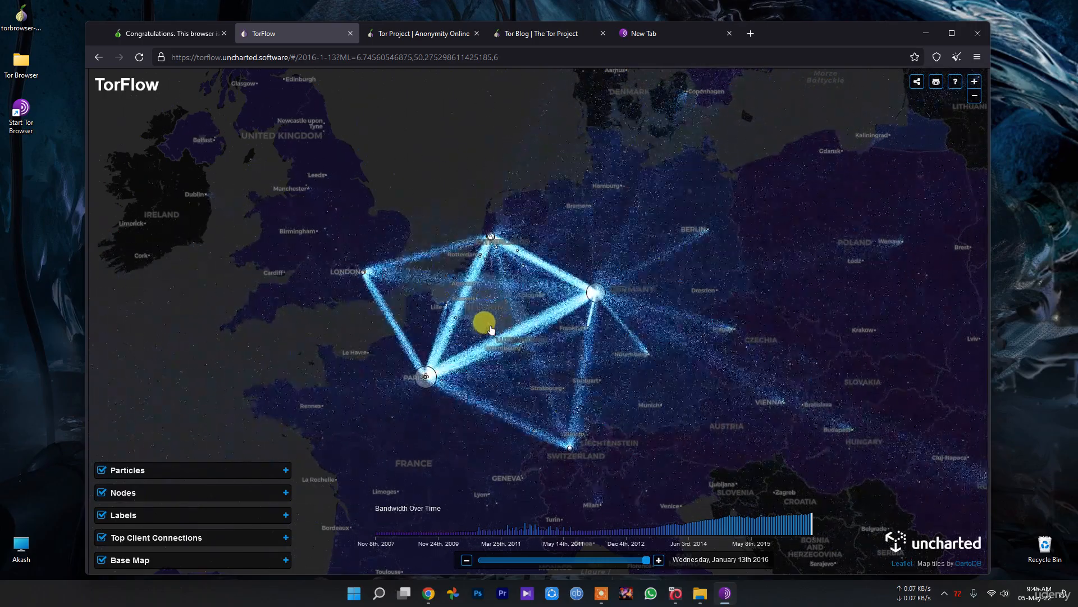
# Display the guard client connection charts for the United Kingdom on the TorFlow map.
pyautogui.moveTo(365, 273)
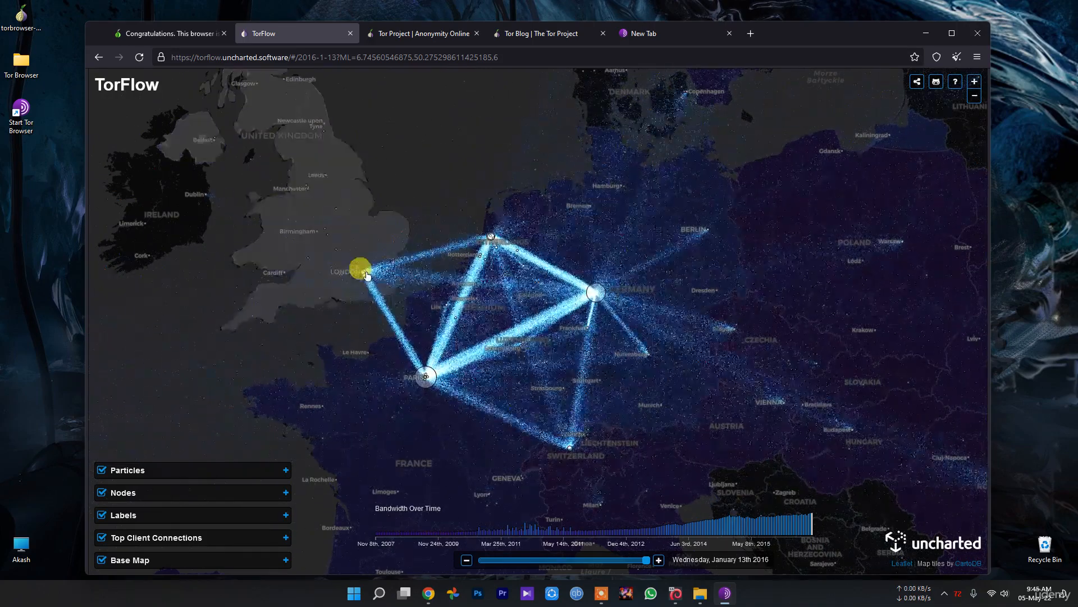
pyautogui.click(366, 274)
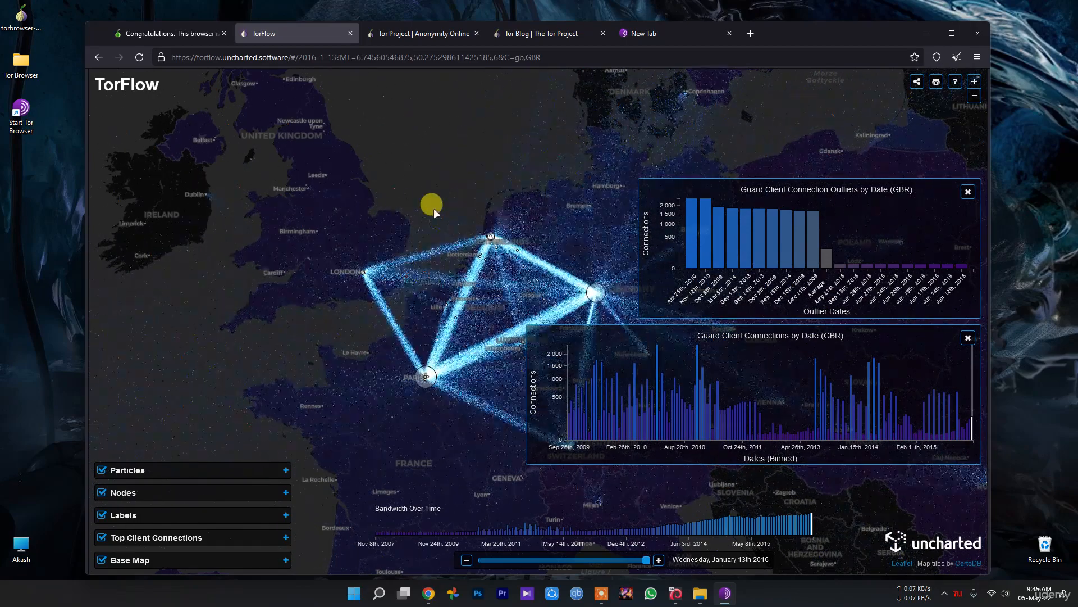
# Switch to the Tor check page and examine its configuration message and the reported IP address.
pyautogui.click(172, 33)
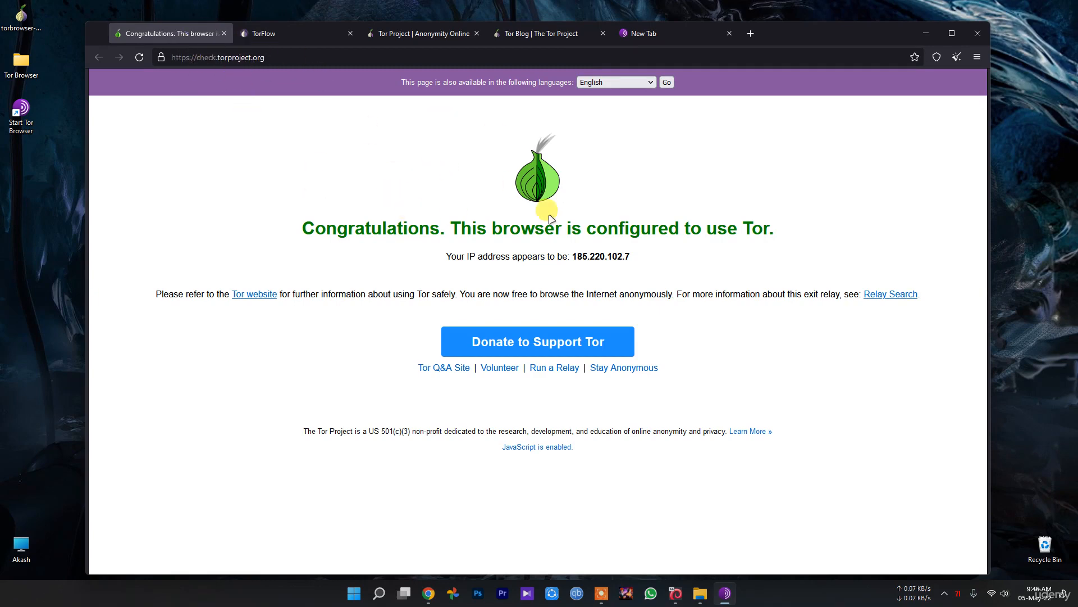
pyautogui.moveTo(491, 228); pyautogui.dragTo(629, 260)
pyautogui.click(686, 258)
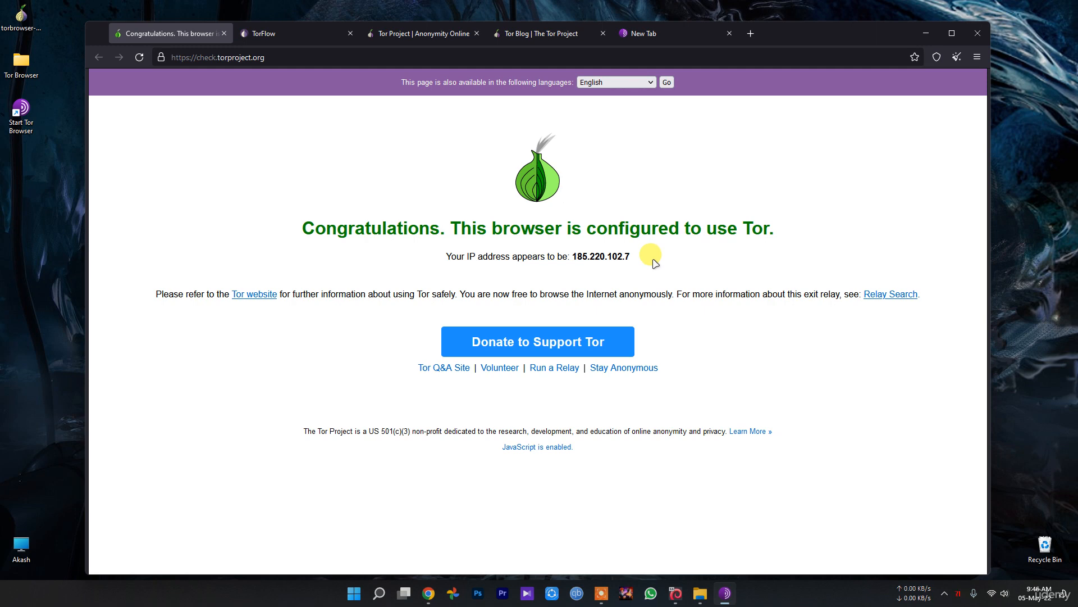
pyautogui.moveTo(640, 258); pyautogui.dragTo(356, 216)
pyautogui.click(359, 216)
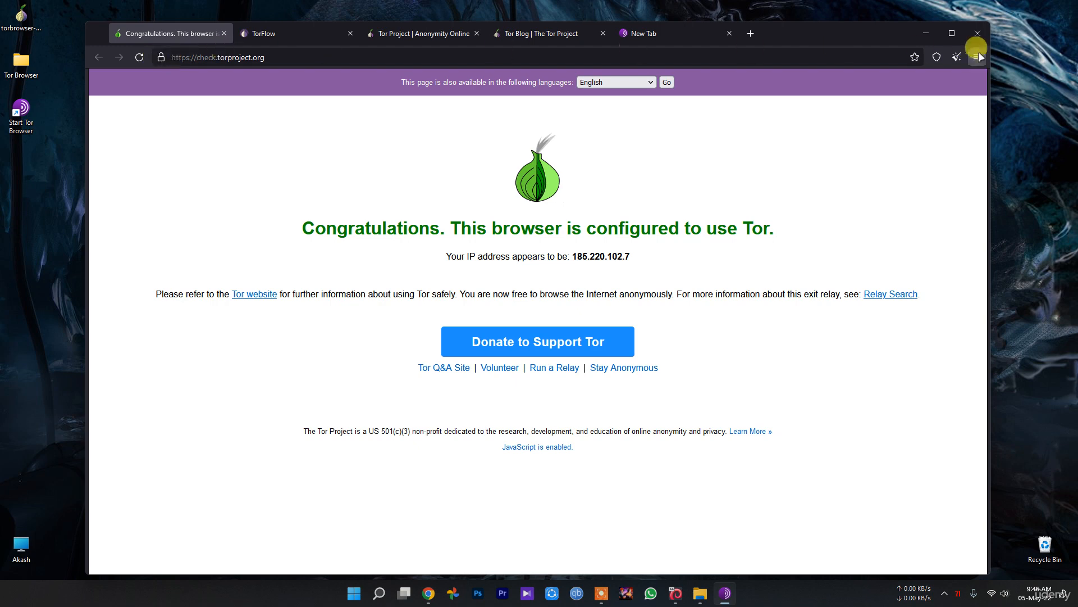
# Request a new Tor circuit for check.torproject.org twice and close the site information.
pyautogui.click(159, 58)
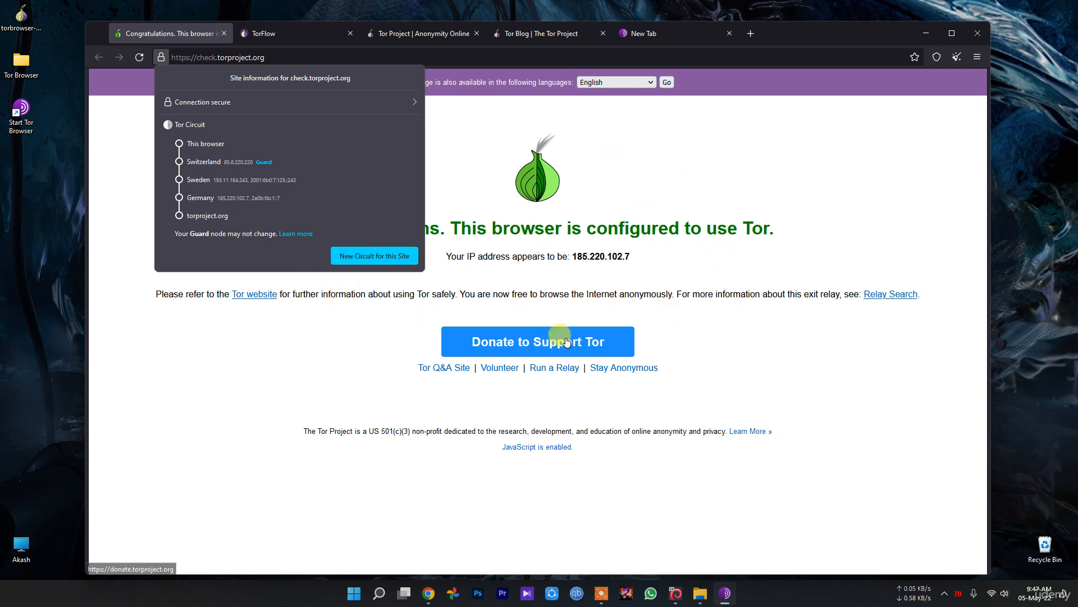
pyautogui.click(378, 260)
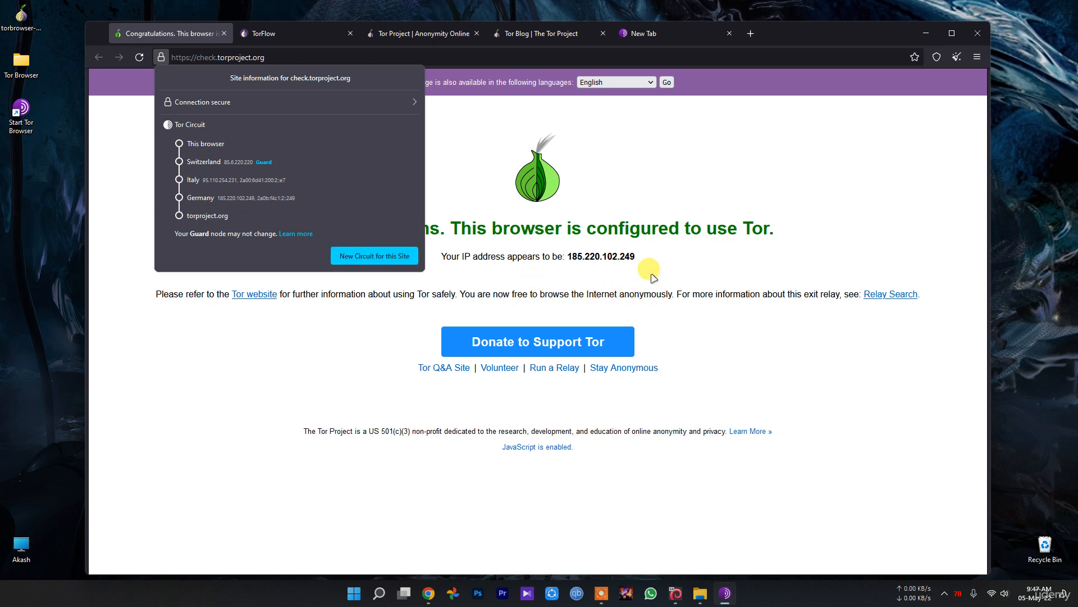
pyautogui.click(365, 256)
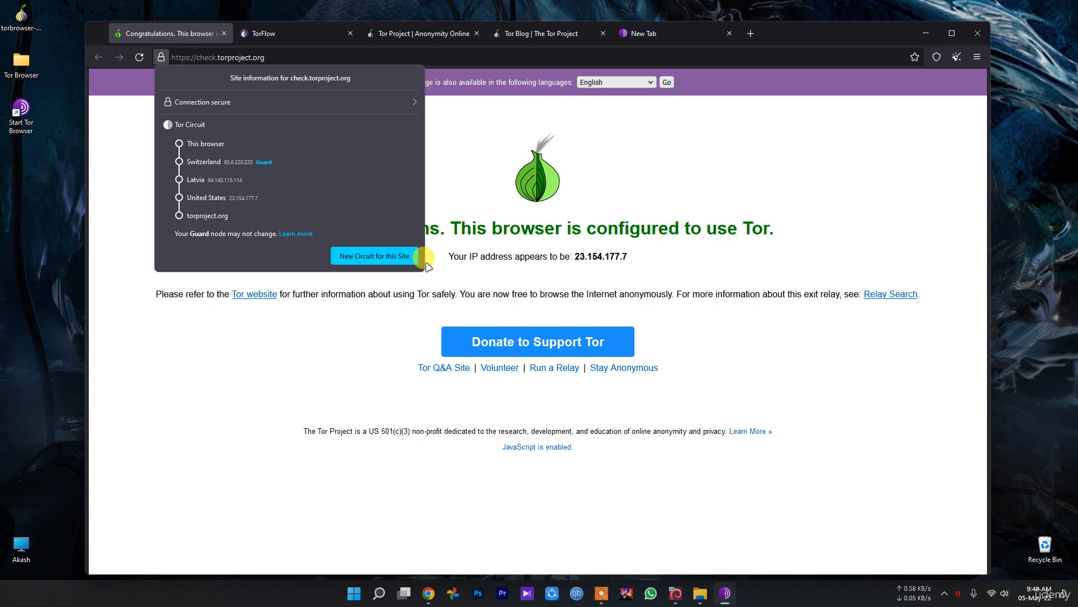
pyautogui.click(877, 148)
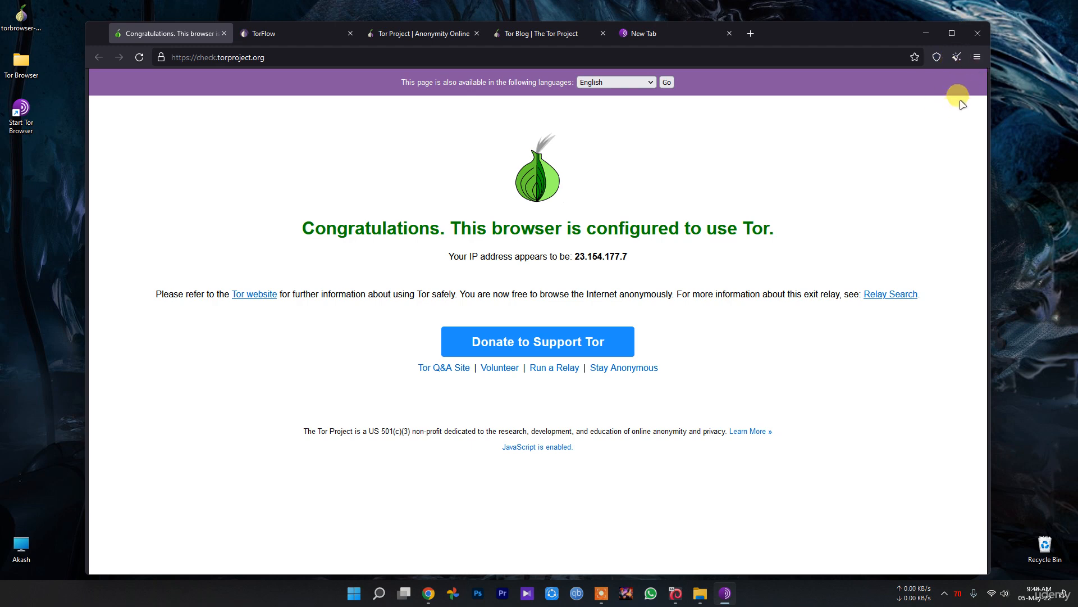
# Reopen the site information for check.torproject.org to review its current Tor circuit.
pyautogui.click(169, 56)
pyautogui.click(160, 57)
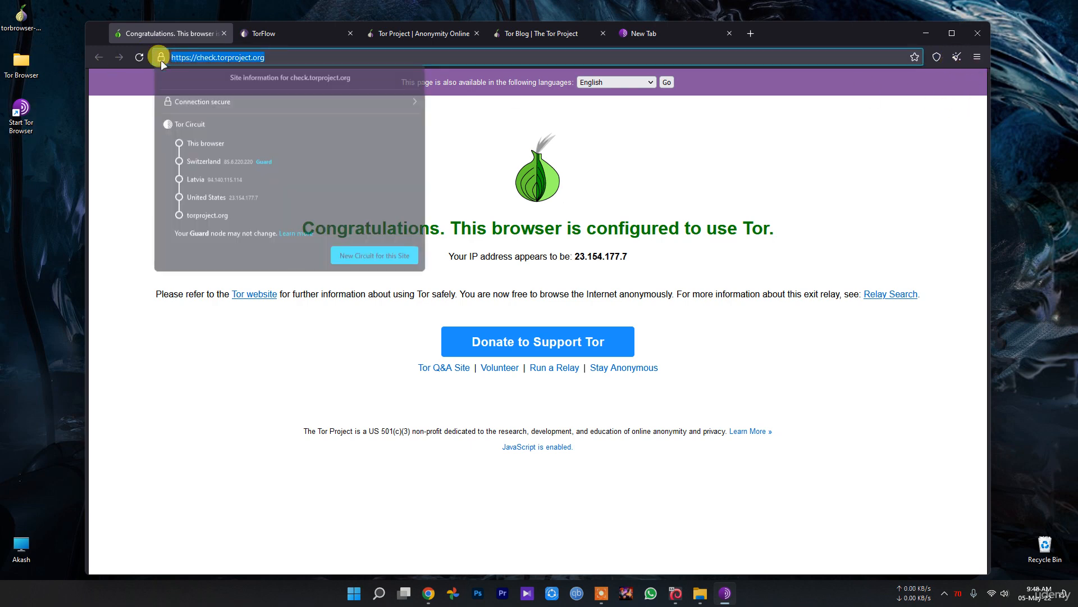
pyautogui.click(374, 262)
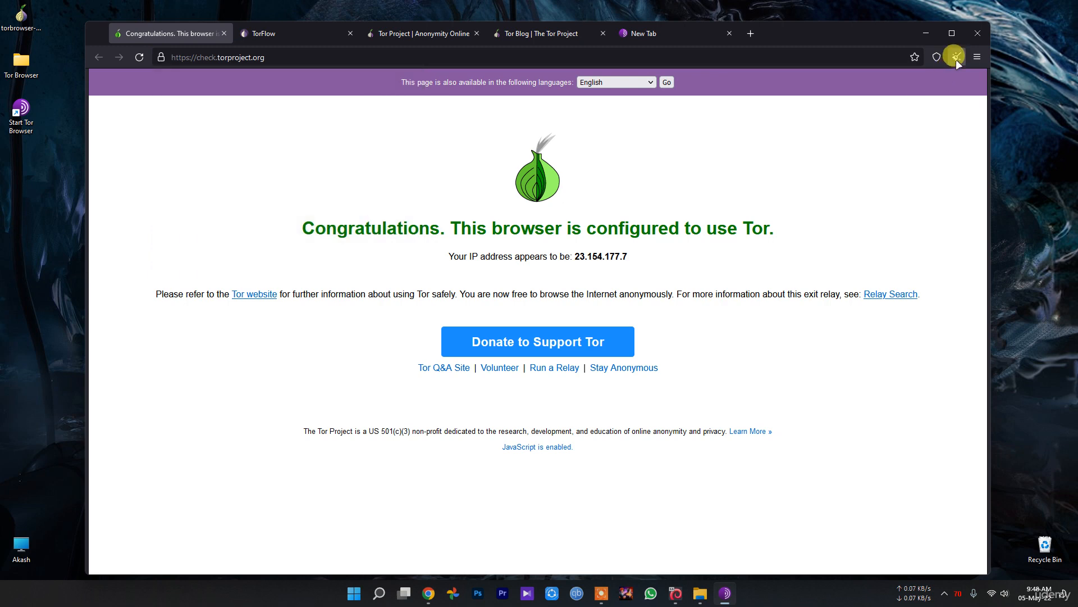
# Restart the browser with a new identity, and widen and reposition the fresh window on the desktop.
pyautogui.click(956, 59)
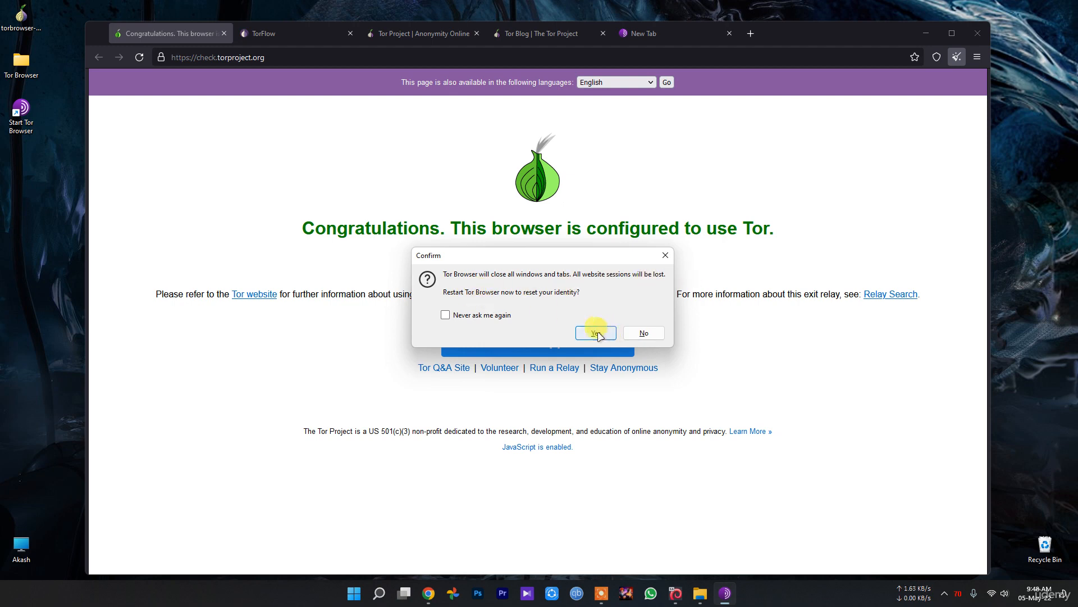
pyautogui.click(596, 333)
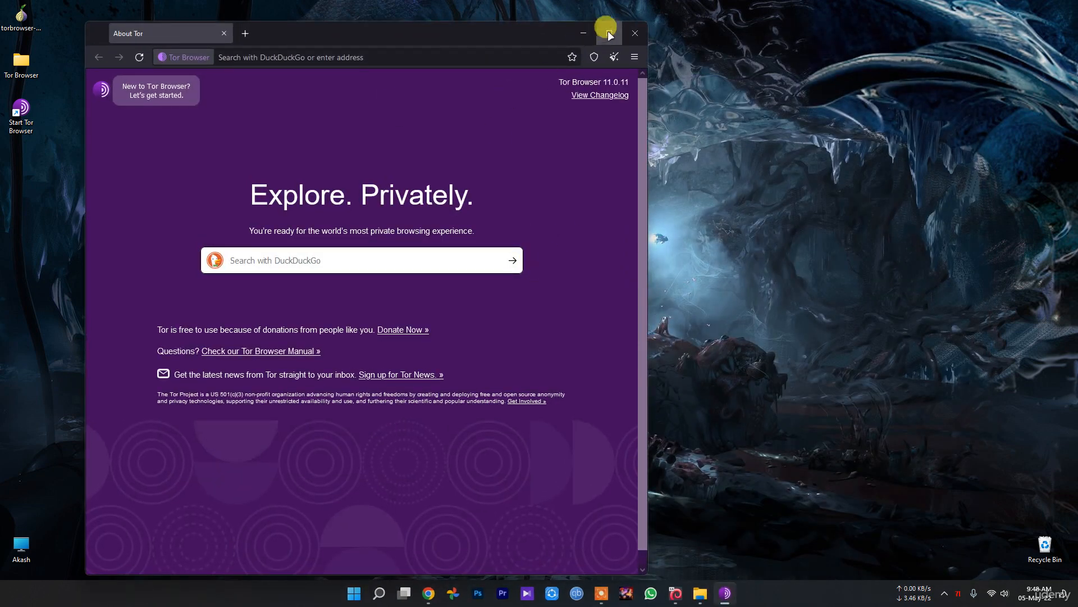
pyautogui.moveTo(647, 198); pyautogui.dragTo(912, 235)
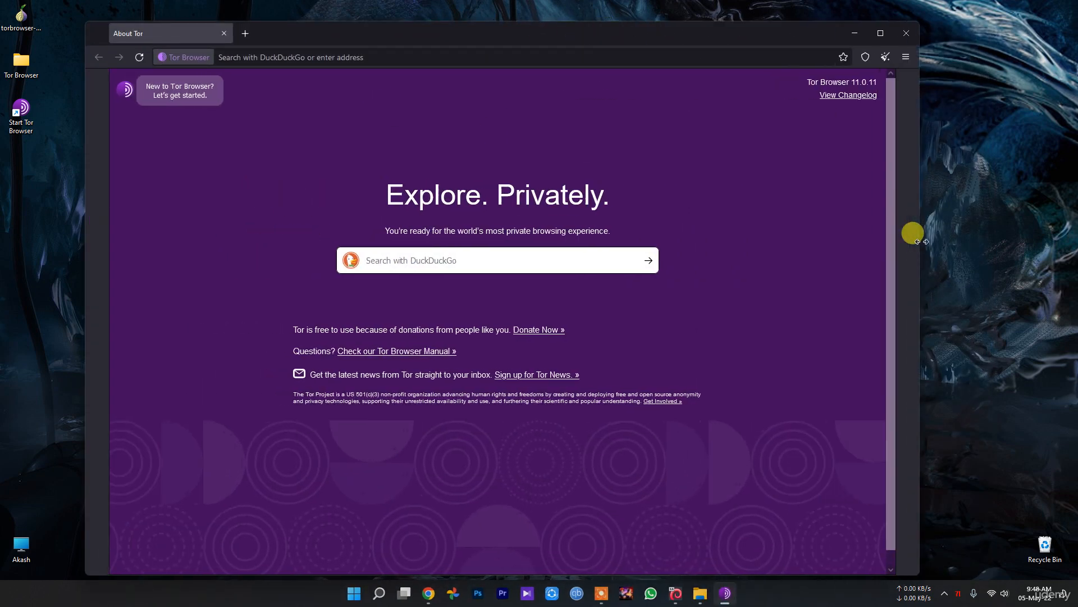
pyautogui.moveTo(632, 38); pyautogui.dragTo(680, 31)
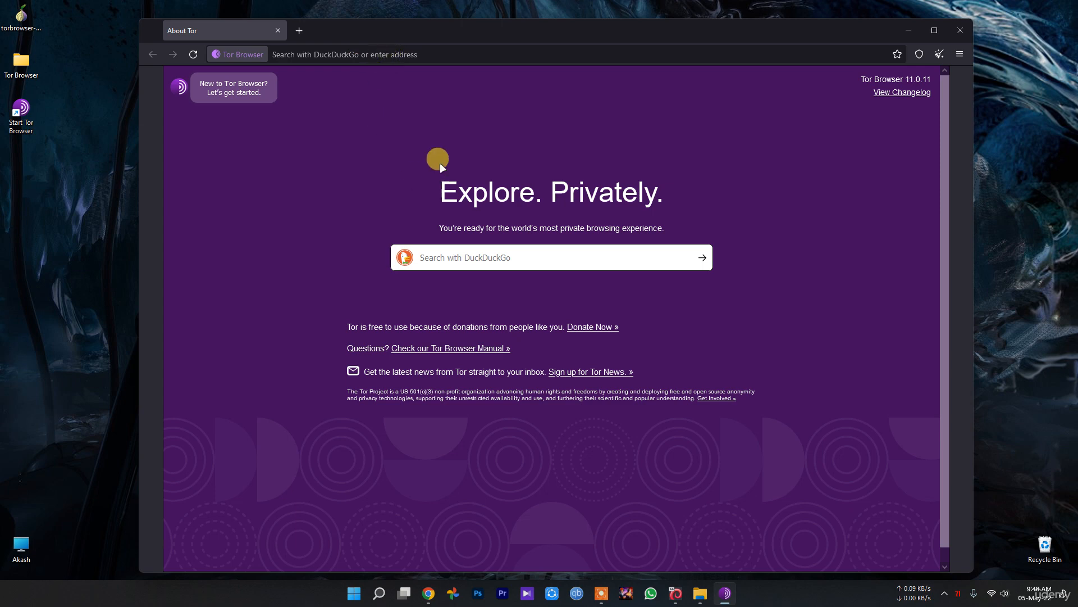
# Open the Tor Blog at blog.torproject.org from the address suggestions.
pyautogui.click(331, 53)
pyautogui.write('t')
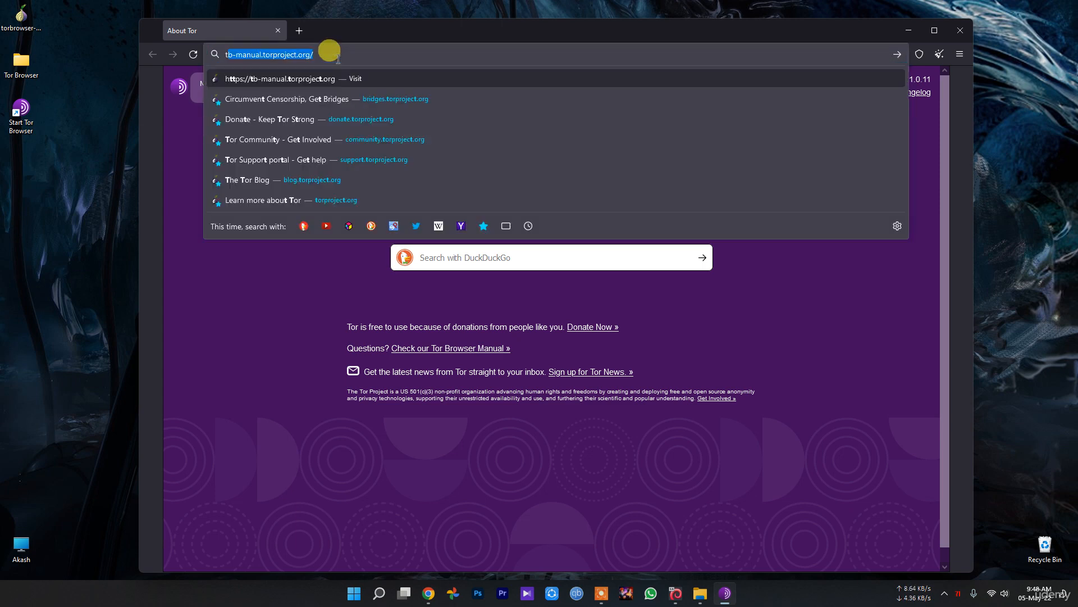
pyautogui.press('BackSpace')
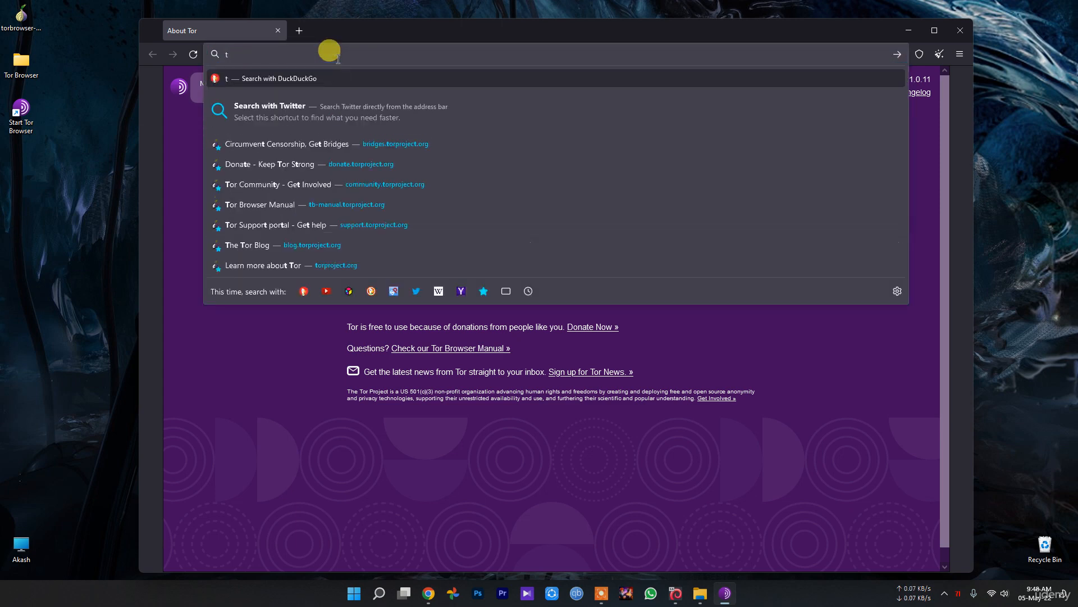
pyautogui.write('c')
pyautogui.press('BackSpace')
pyautogui.press('BackSpace')
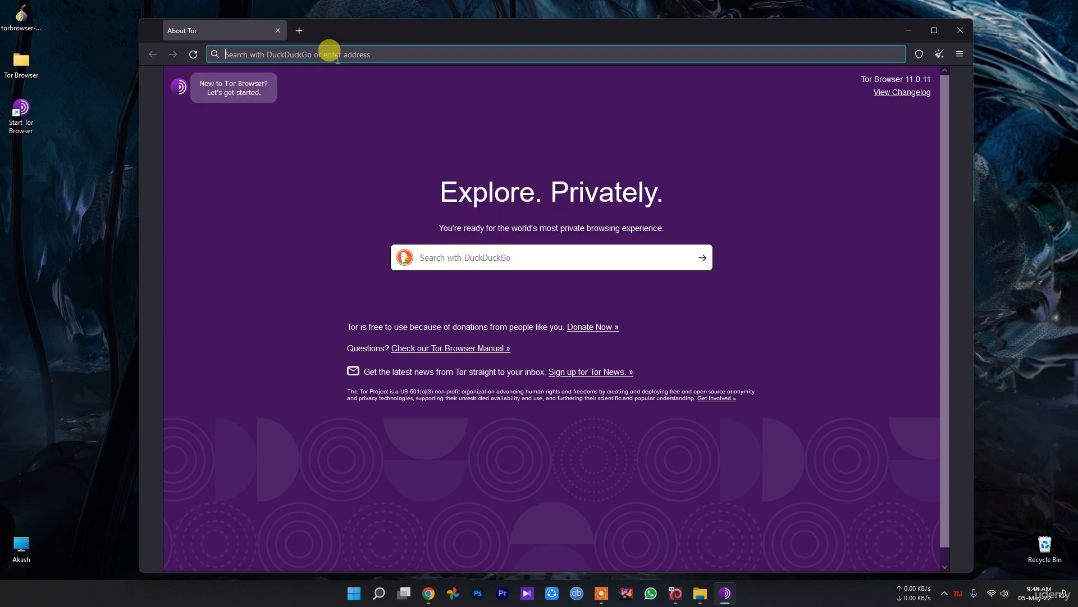
pyautogui.write('community.torproject.org/')
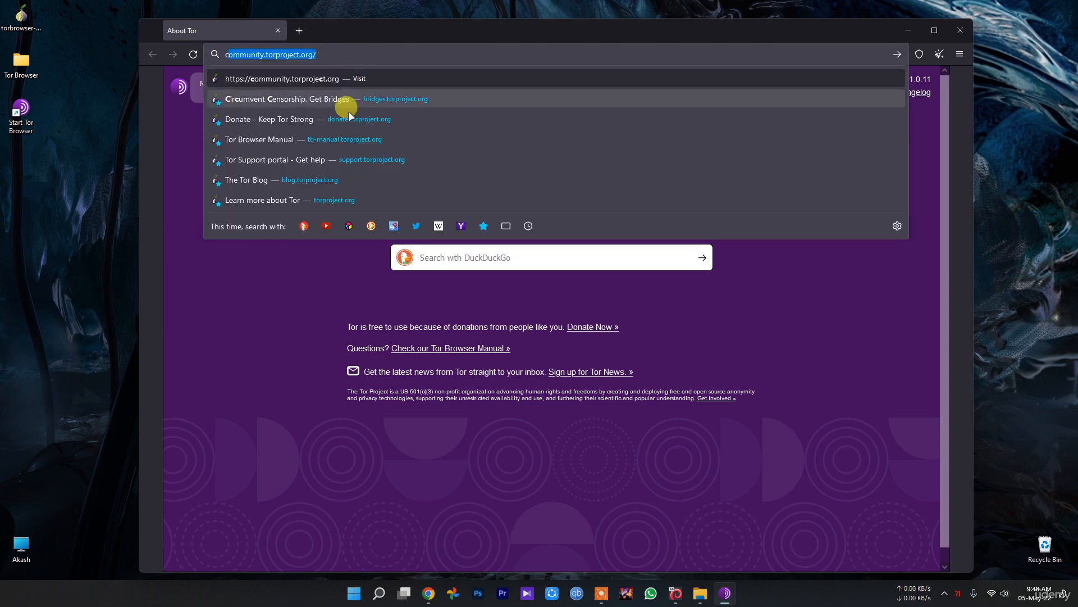
pyautogui.click(320, 181)
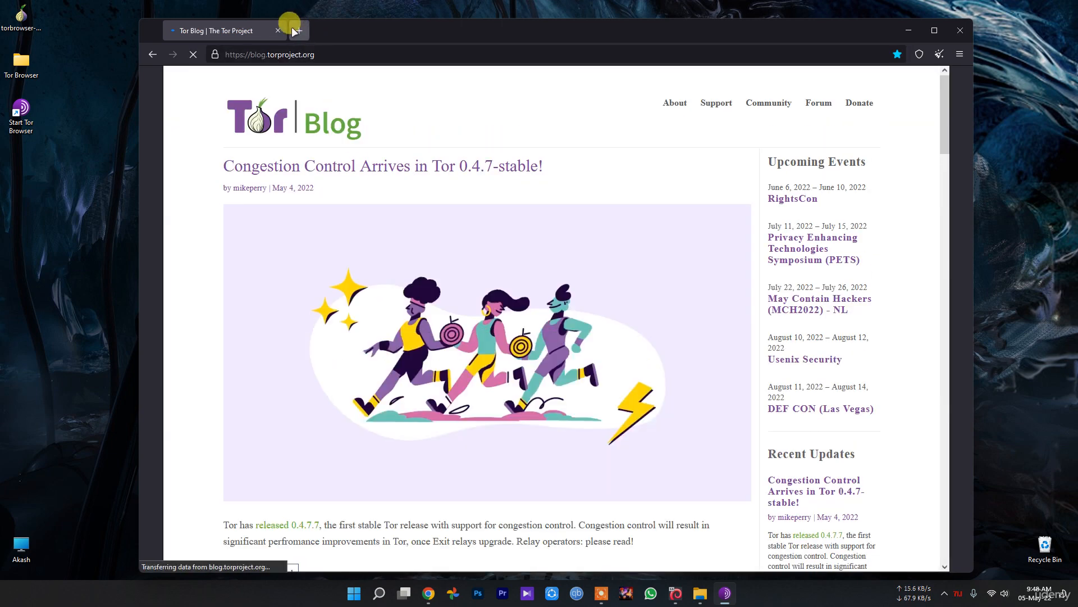
# View the Tor circuit for the Tor Blog site and try requesting a new one.
pyautogui.click(216, 54)
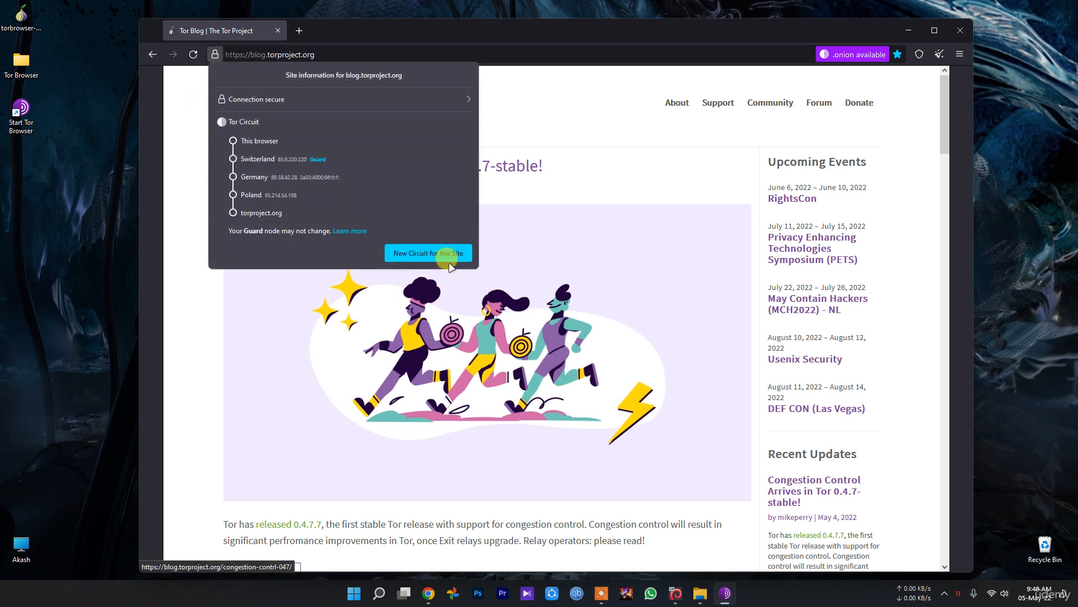
pyautogui.click(428, 252)
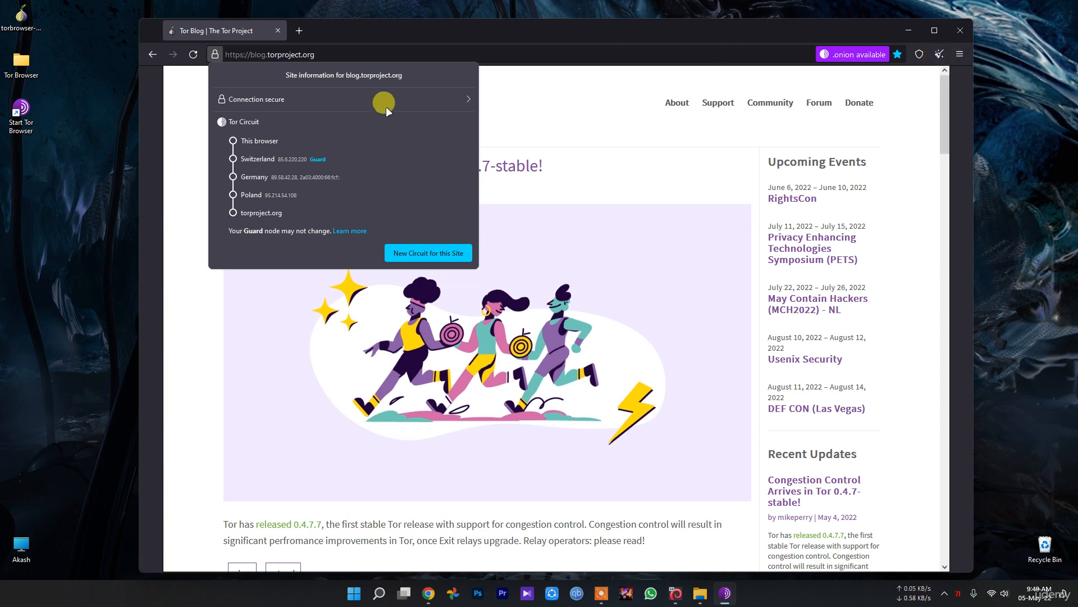
pyautogui.click(662, 157)
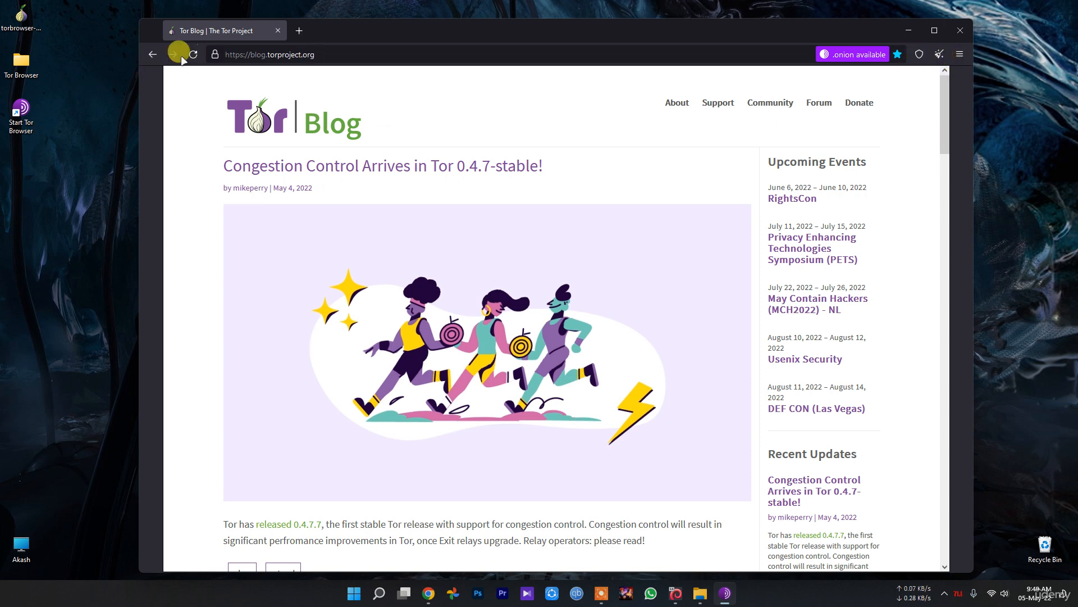
# Open the security level settings, compare the Safest and Standard levels, and set the level to Safest.
pyautogui.click(919, 54)
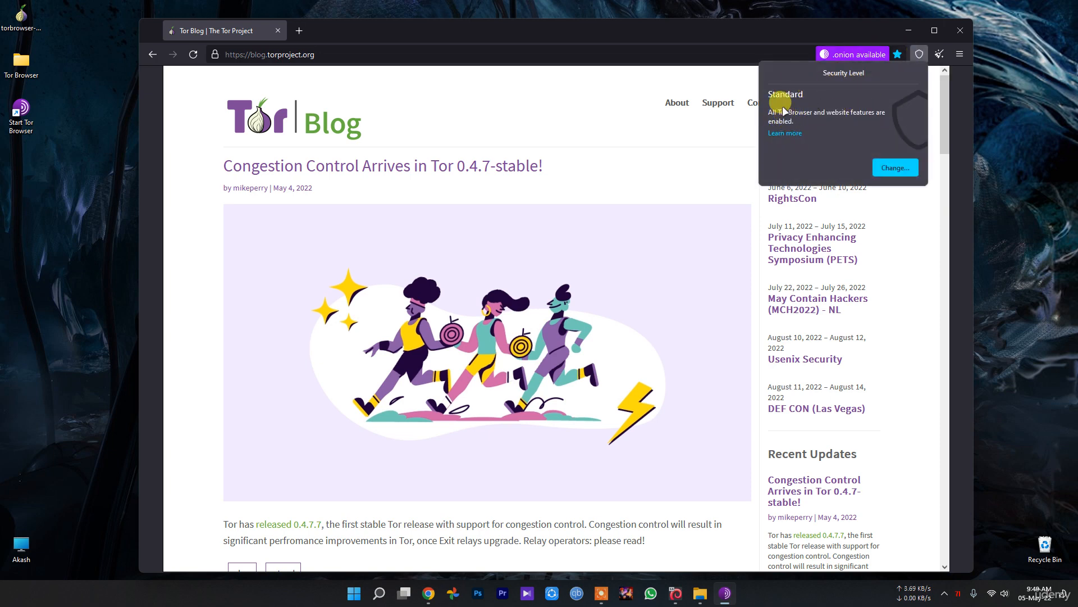
pyautogui.click(893, 168)
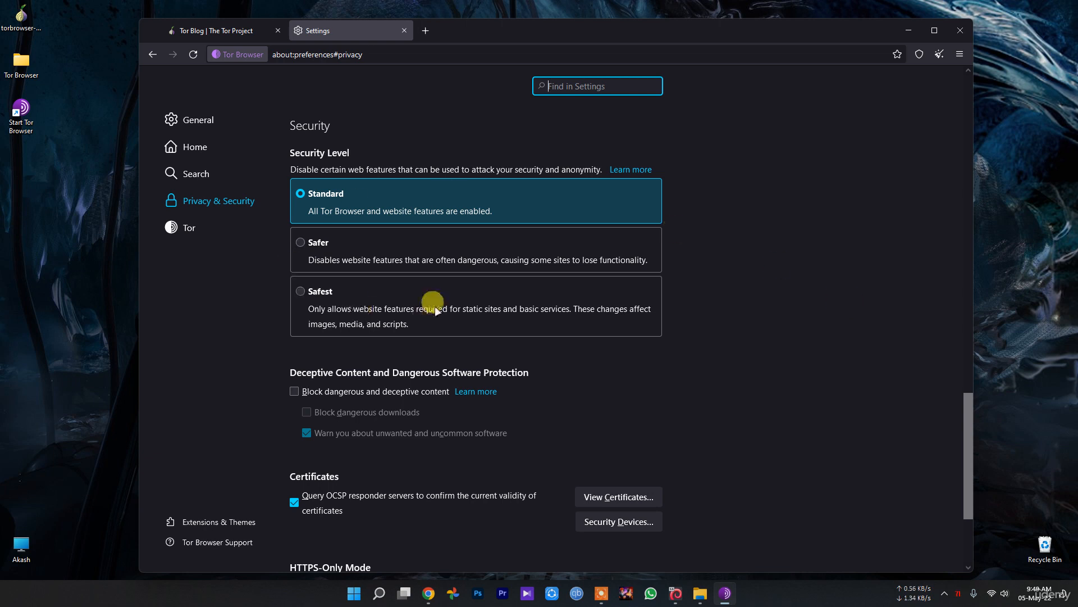
pyautogui.click(304, 291)
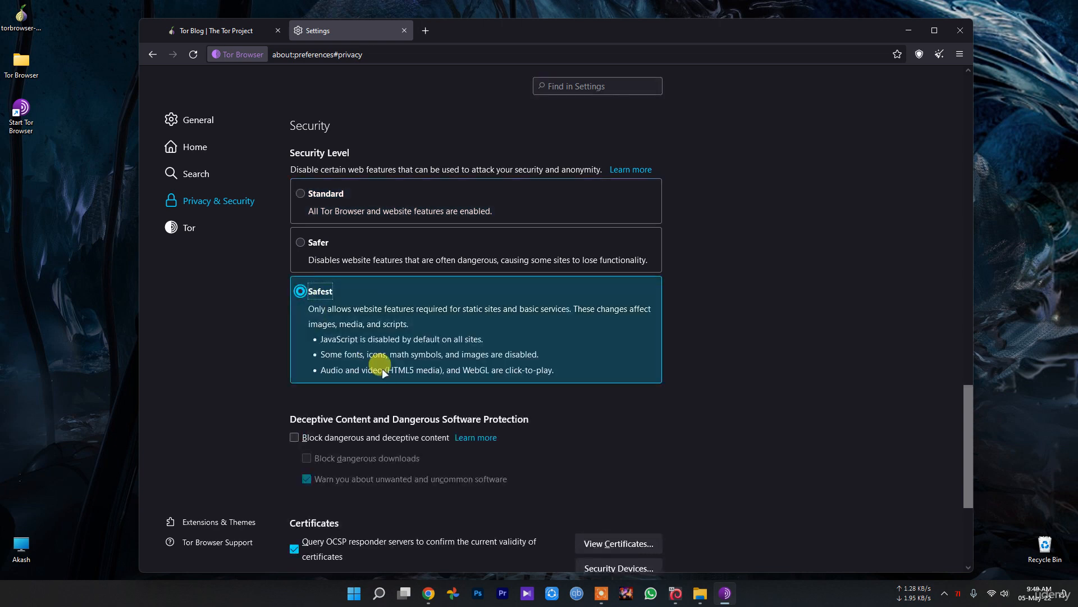
pyautogui.click(311, 194)
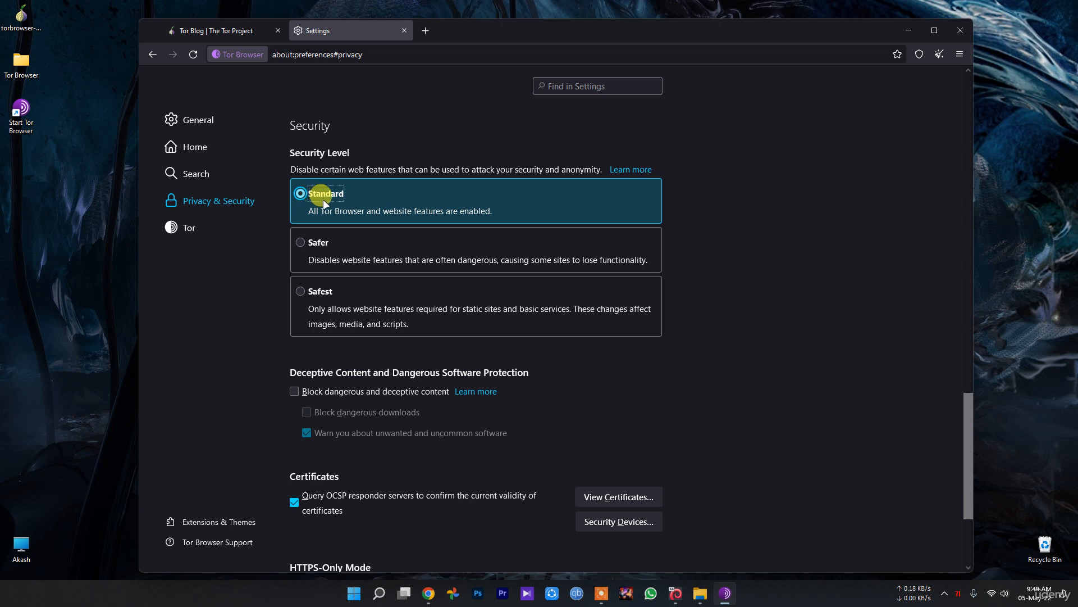
pyautogui.click(313, 292)
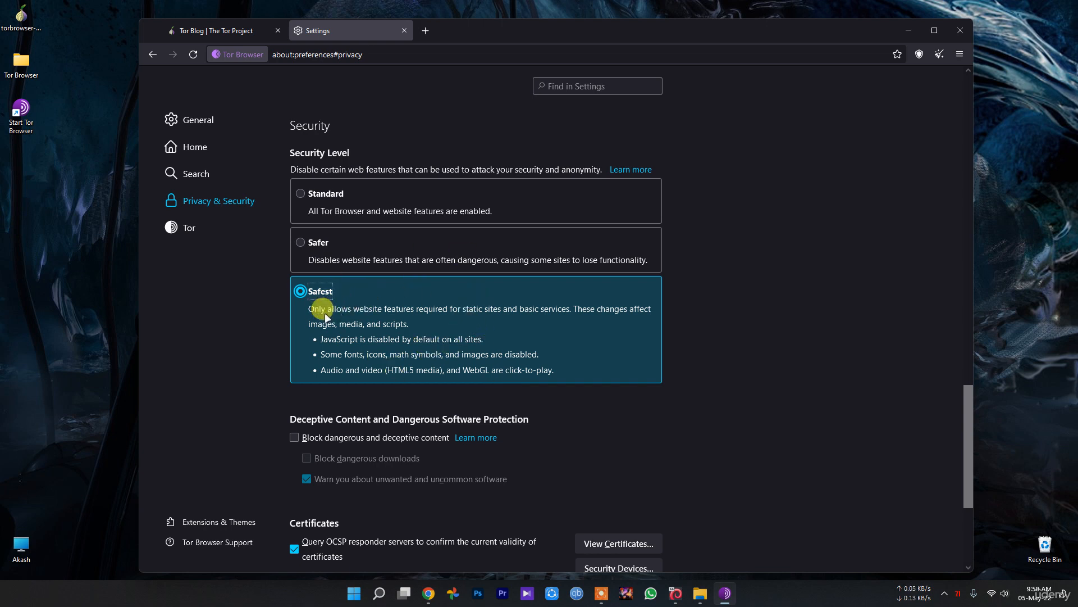
# Enable blocking of dangerous and deceptive content together with blocking of dangerous downloads.
pyautogui.click(325, 439)
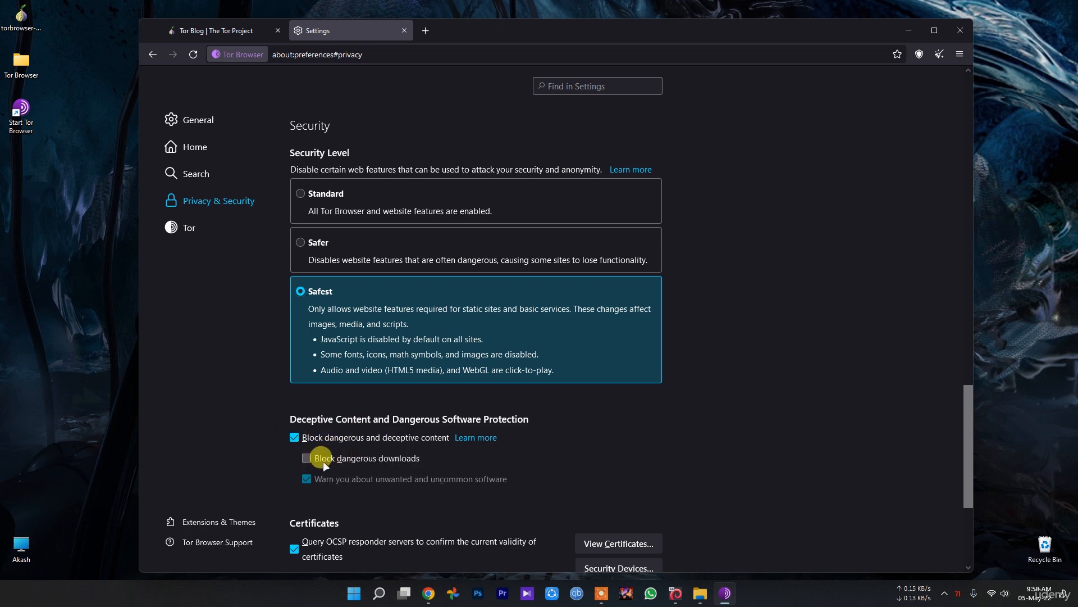
pyautogui.click(323, 461)
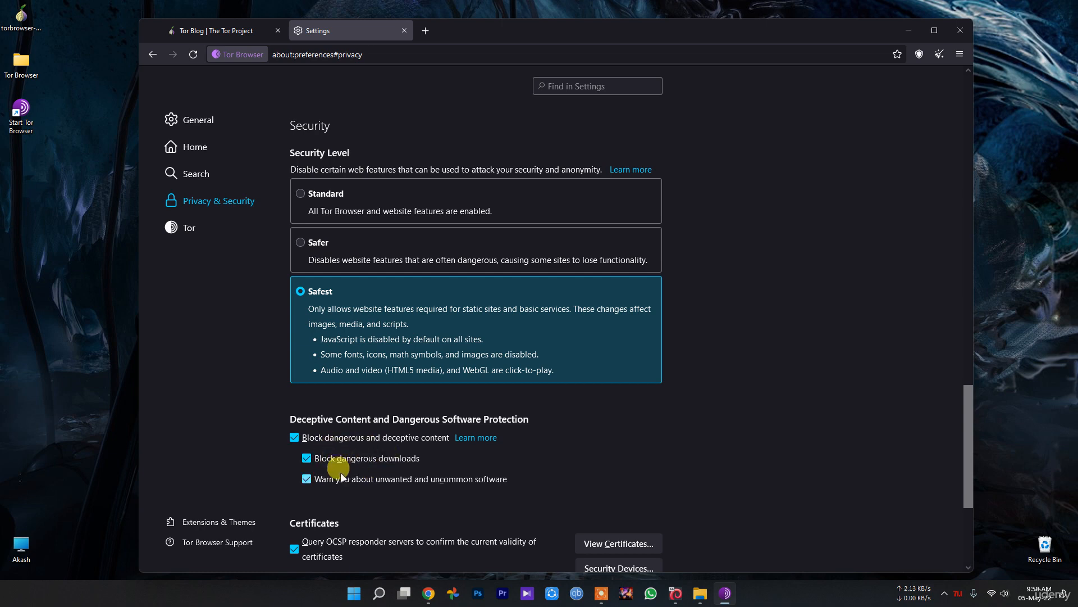
# Try the Safer security level to compare its restrictions, and set the level back to Safest.
pyautogui.scroll(5, 340, 472)
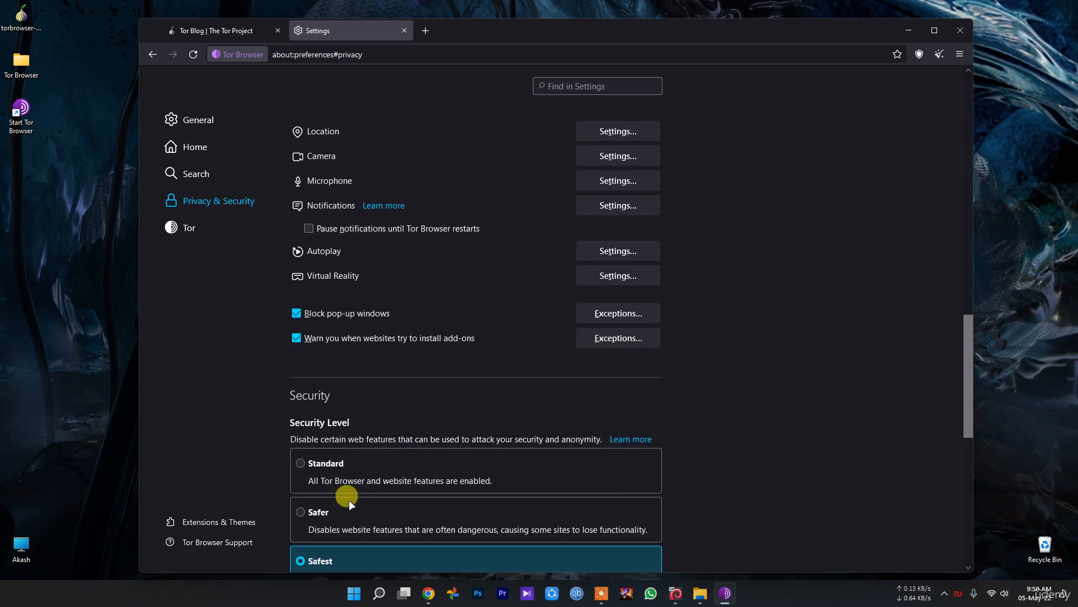
pyautogui.scroll(-6, 349, 500)
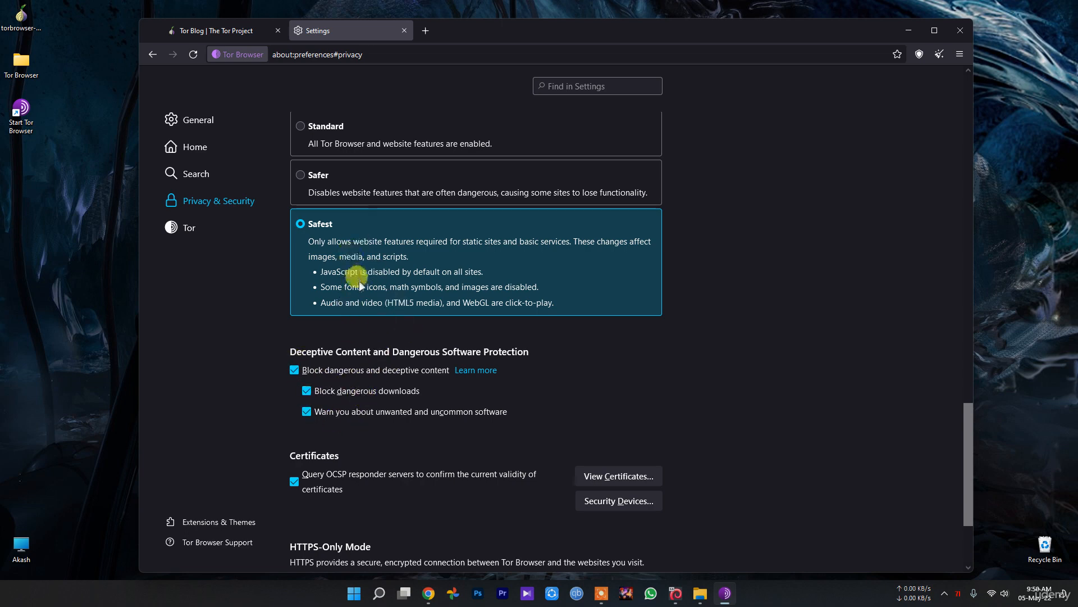
pyautogui.scroll(3, 373, 340)
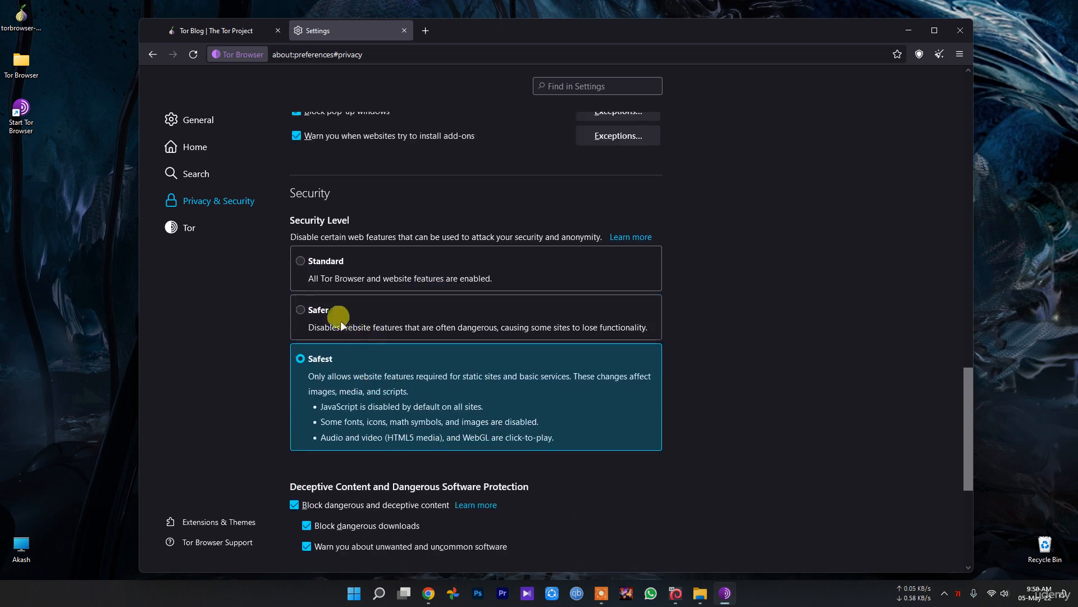
pyautogui.click(301, 310)
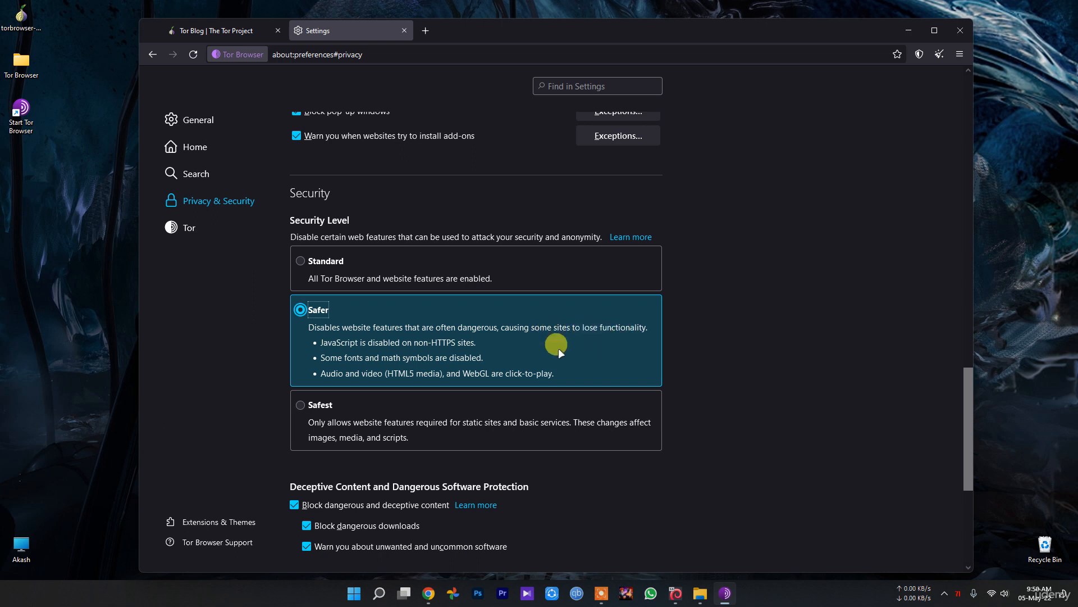
pyautogui.click(307, 404)
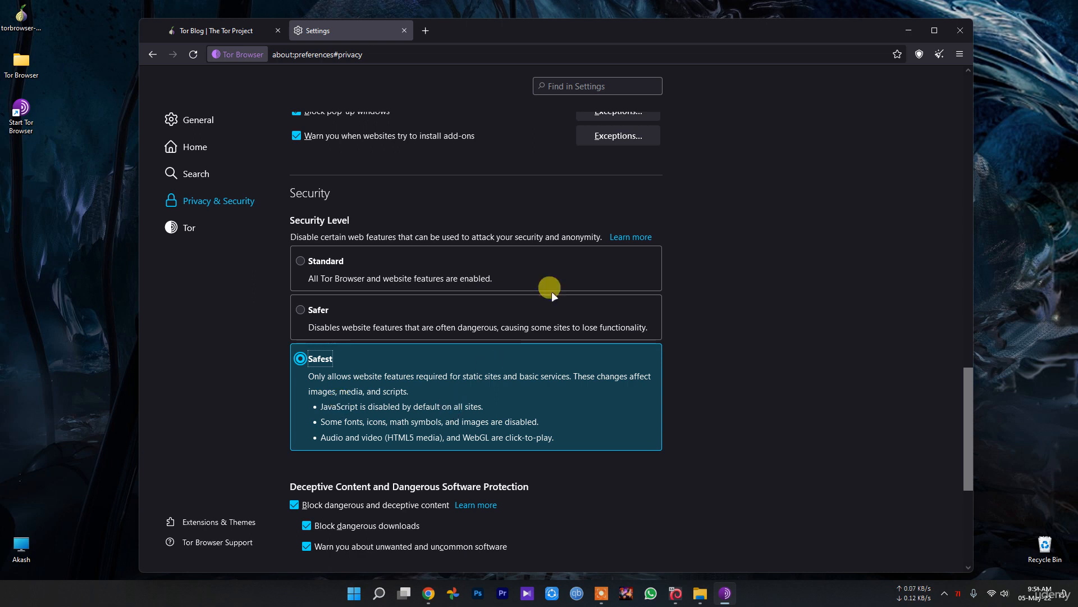
pyautogui.click(960, 54)
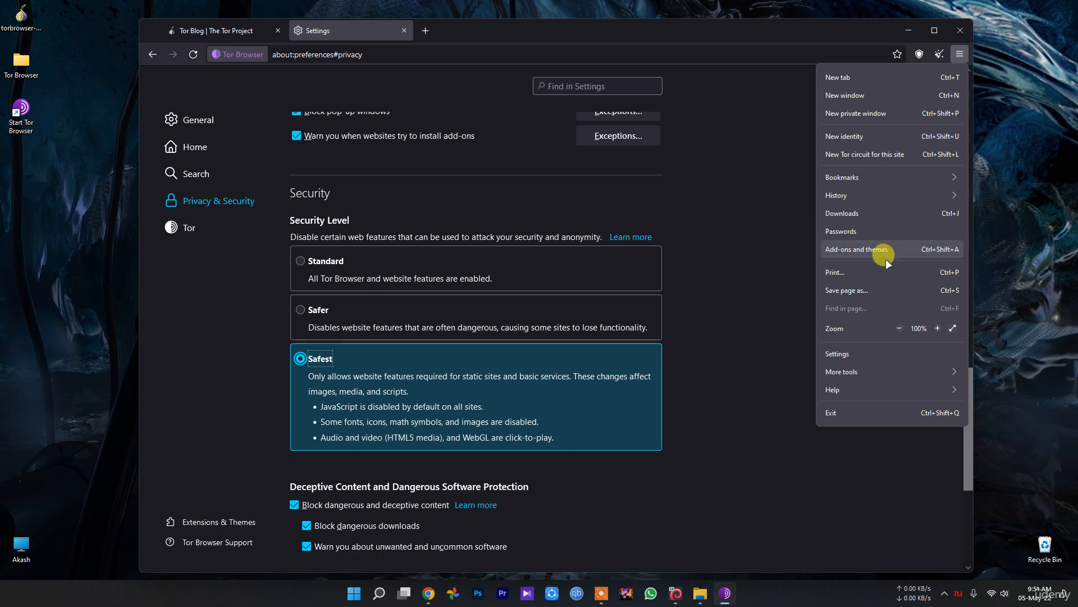
pyautogui.click(883, 372)
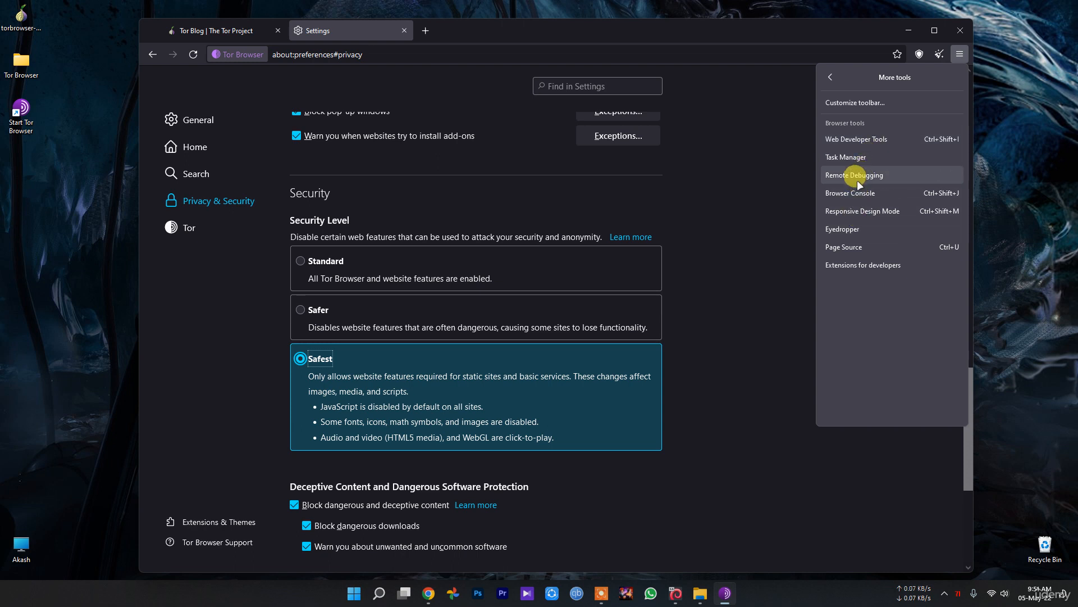
pyautogui.click(878, 141)
pyautogui.click(964, 439)
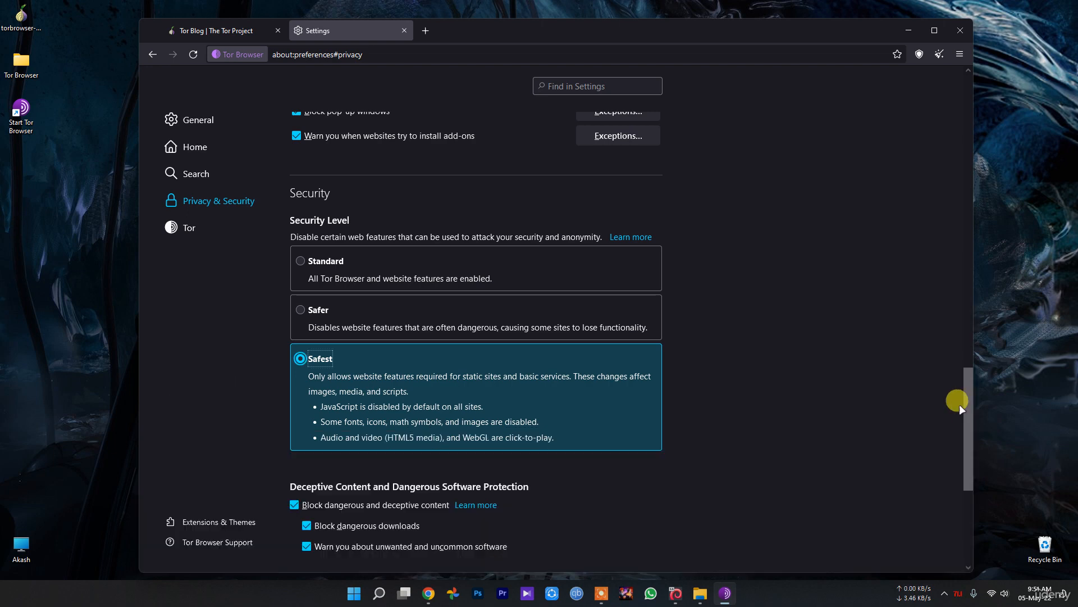
# Open toolbar customization and add the HTTPS Everywhere extension to the toolbar beside the security level shield.
pyautogui.click(957, 54)
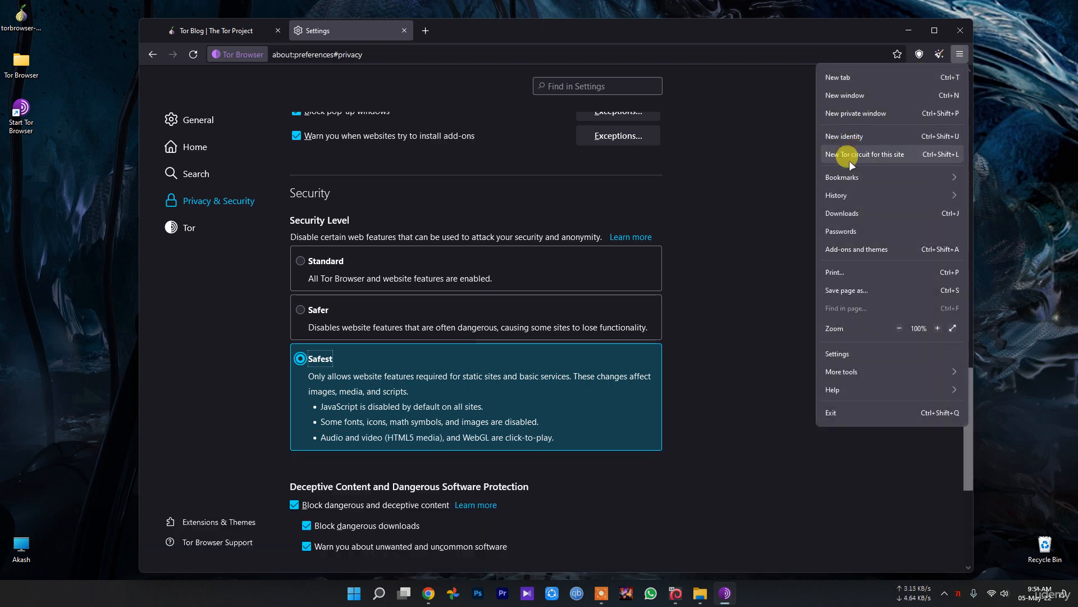
pyautogui.click(885, 365)
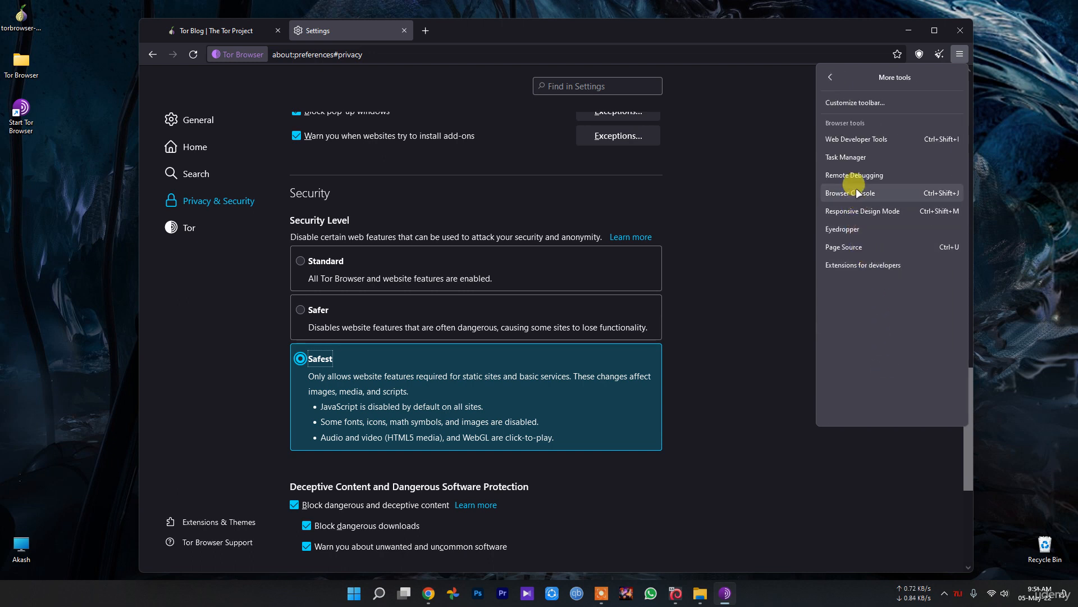
pyautogui.click(859, 102)
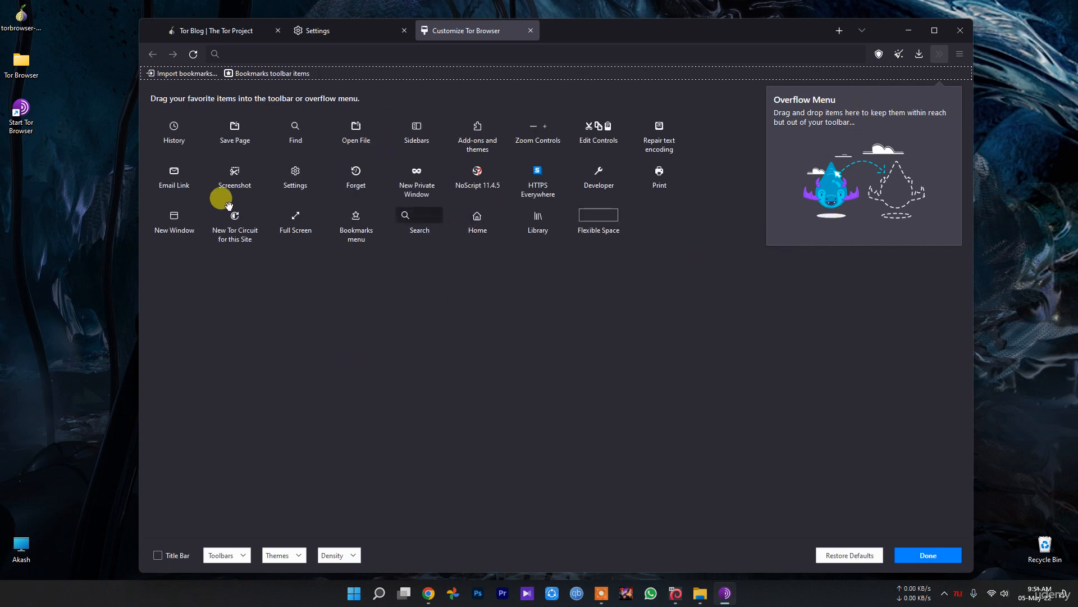
pyautogui.moveTo(538, 172); pyautogui.dragTo(879, 54)
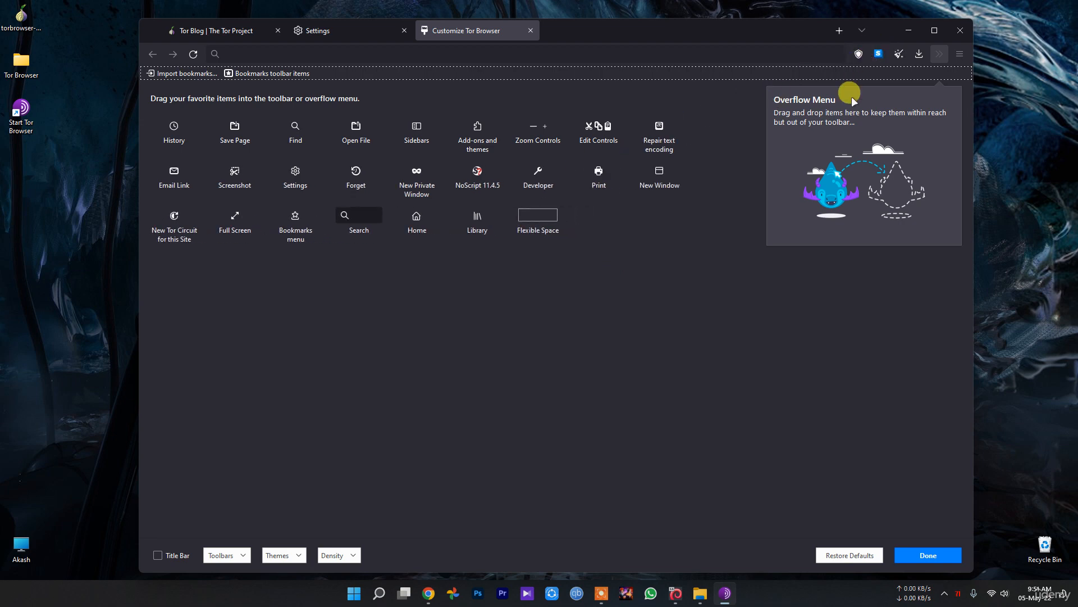
# Return to the Tor Blog page, view the HTTPS Everywhere extension's settings for the site, and close them.
pyautogui.click(341, 23)
pyautogui.click(245, 32)
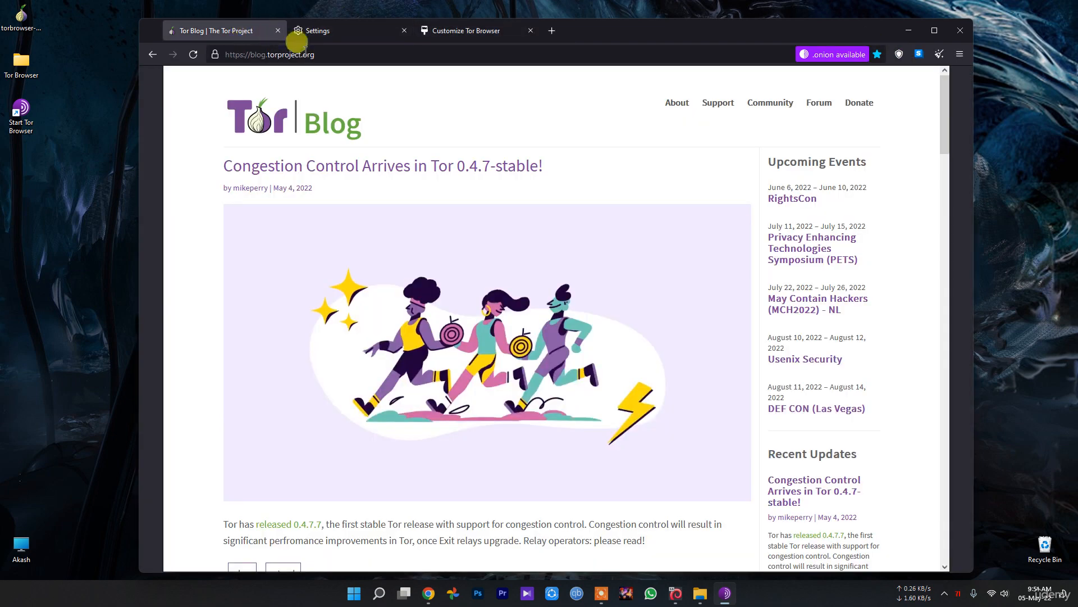
pyautogui.click(326, 54)
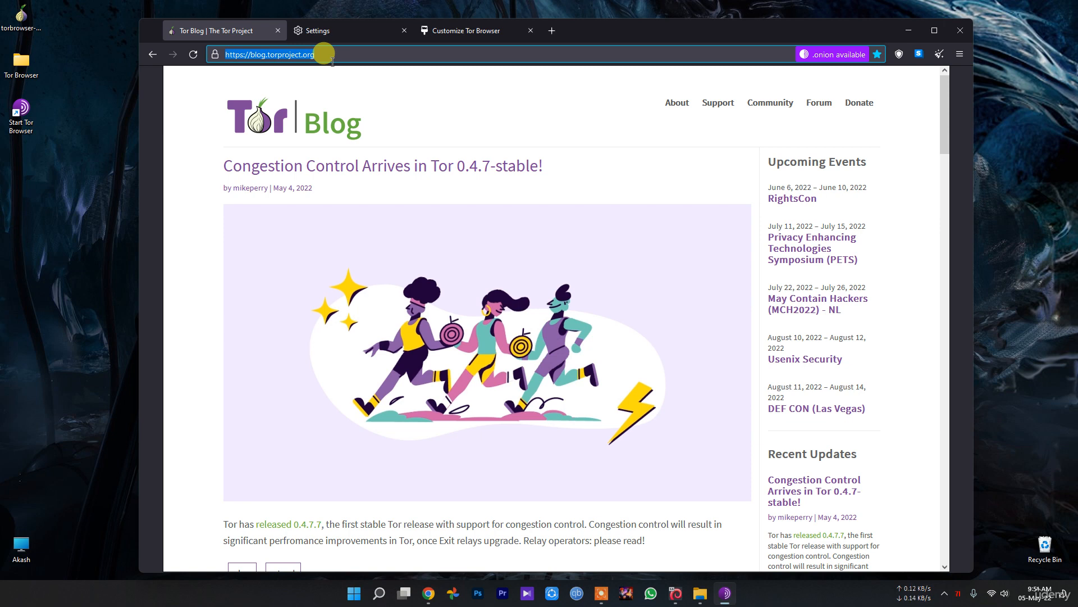
pyautogui.click(919, 54)
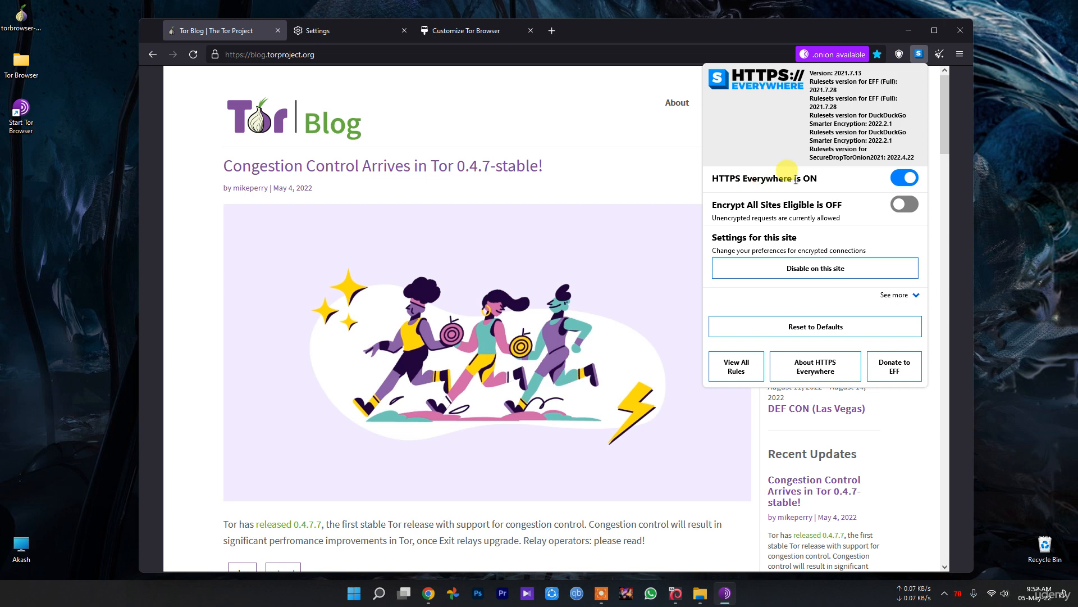
pyautogui.click(624, 141)
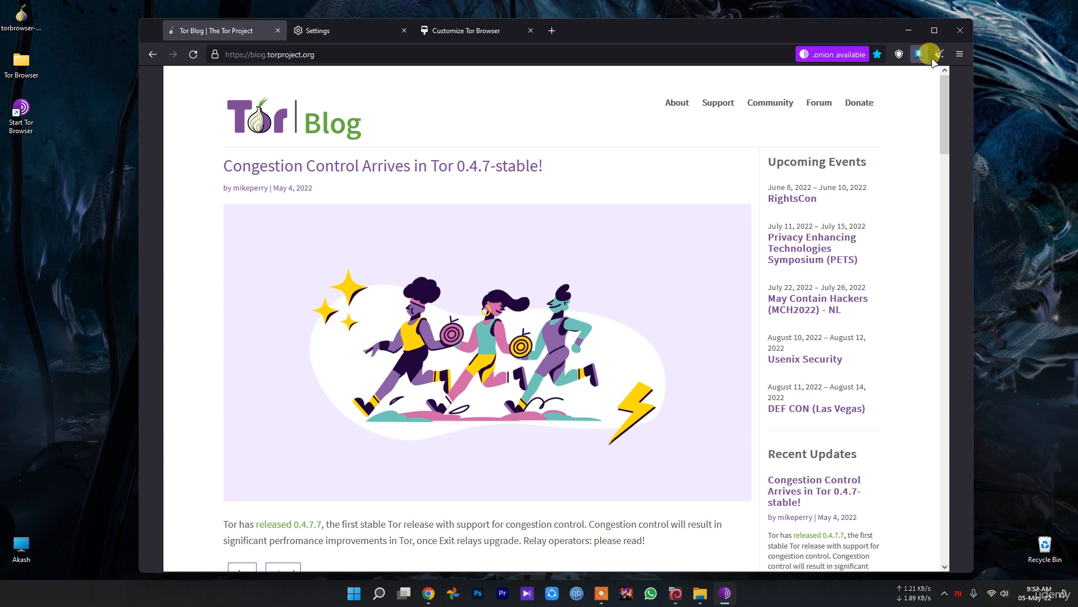
# Add the NoScript extension to the toolbar and view its script permissions for the Tor Blog page.
pyautogui.click(434, 34)
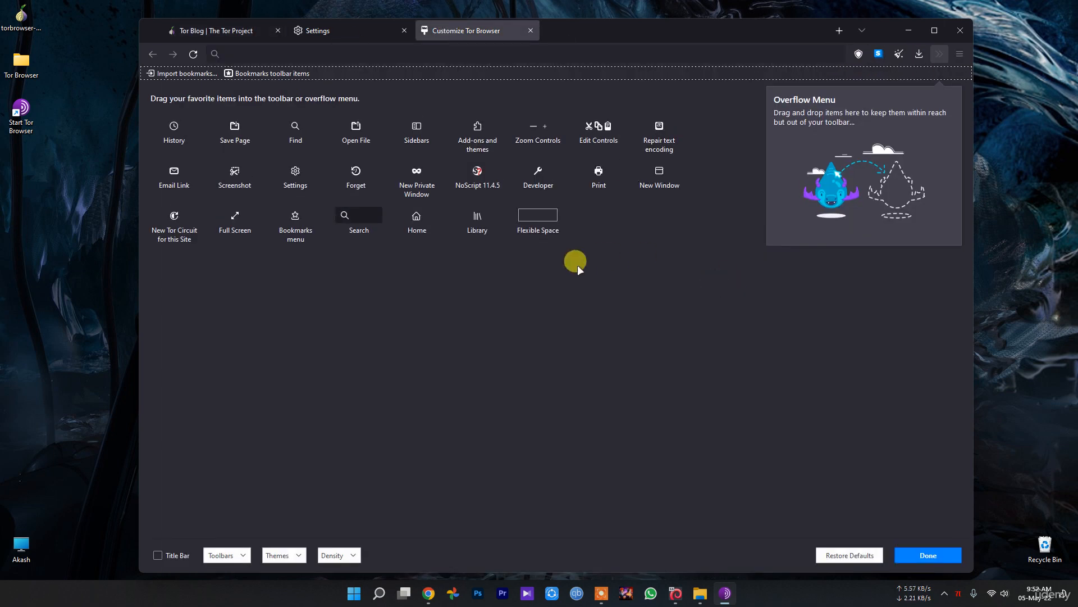
pyautogui.moveTo(477, 171); pyautogui.dragTo(880, 56)
pyautogui.click(265, 32)
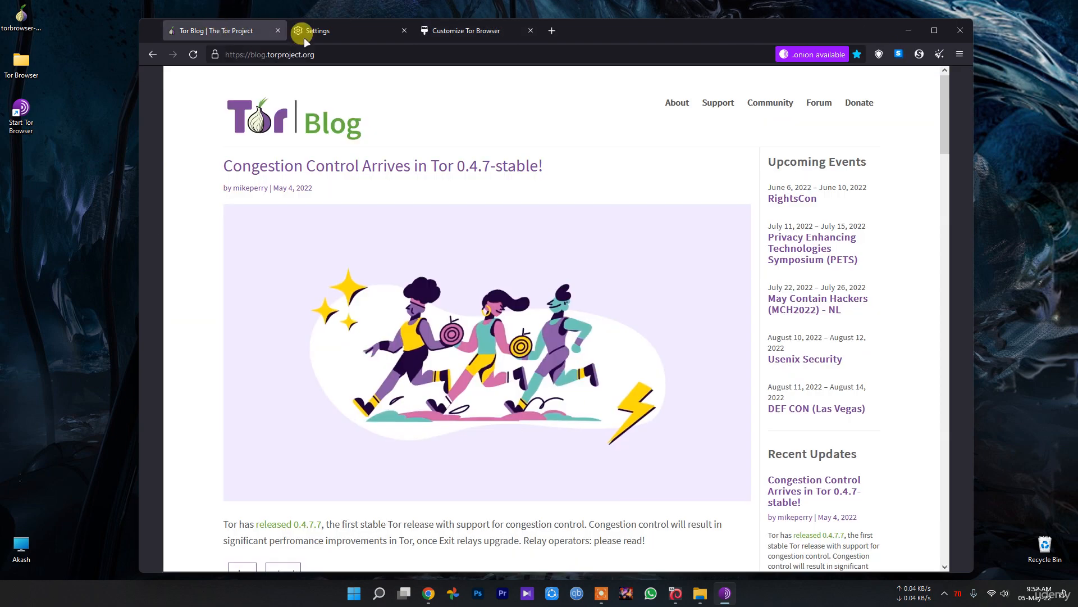
pyautogui.click(920, 54)
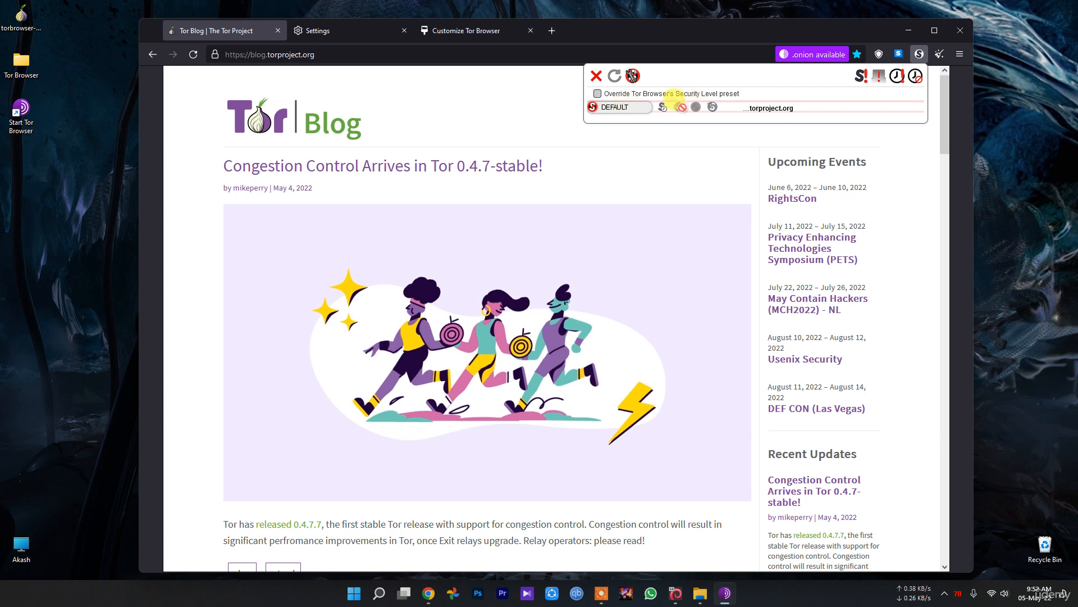
pyautogui.click(646, 150)
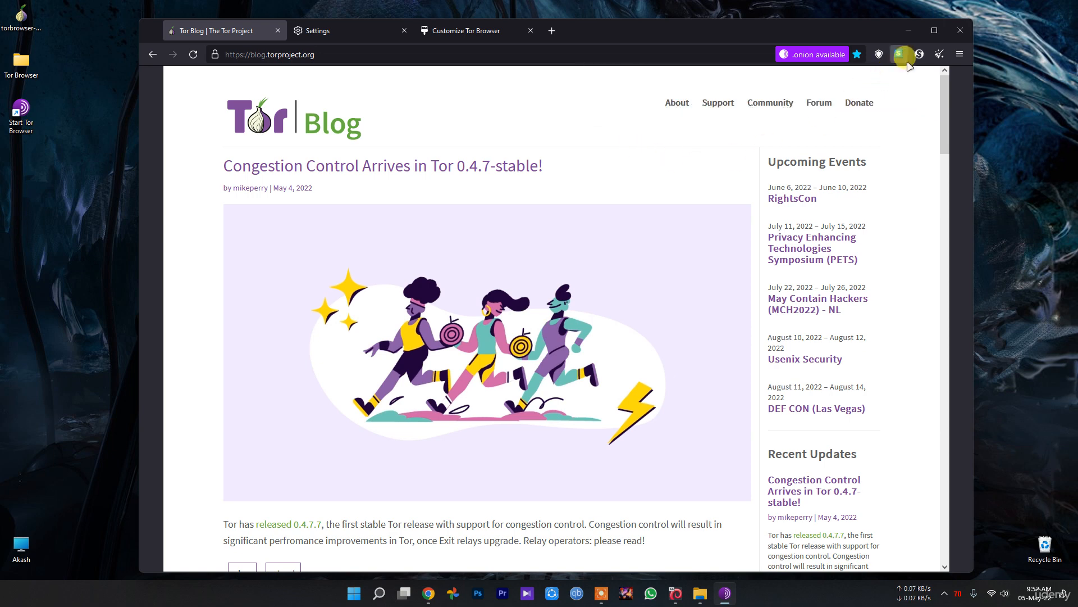
# Search the web for "wikionion" in the Tor Blog tab and open The Hidden Wiki result at thehiddenwiki.com.
pyautogui.click(474, 33)
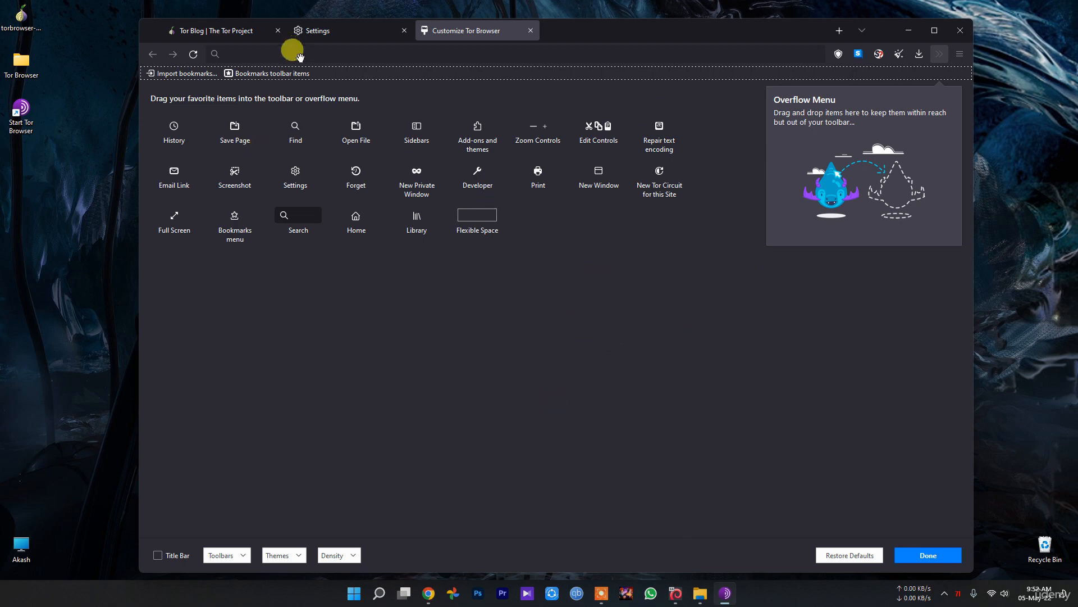
pyautogui.click(371, 28)
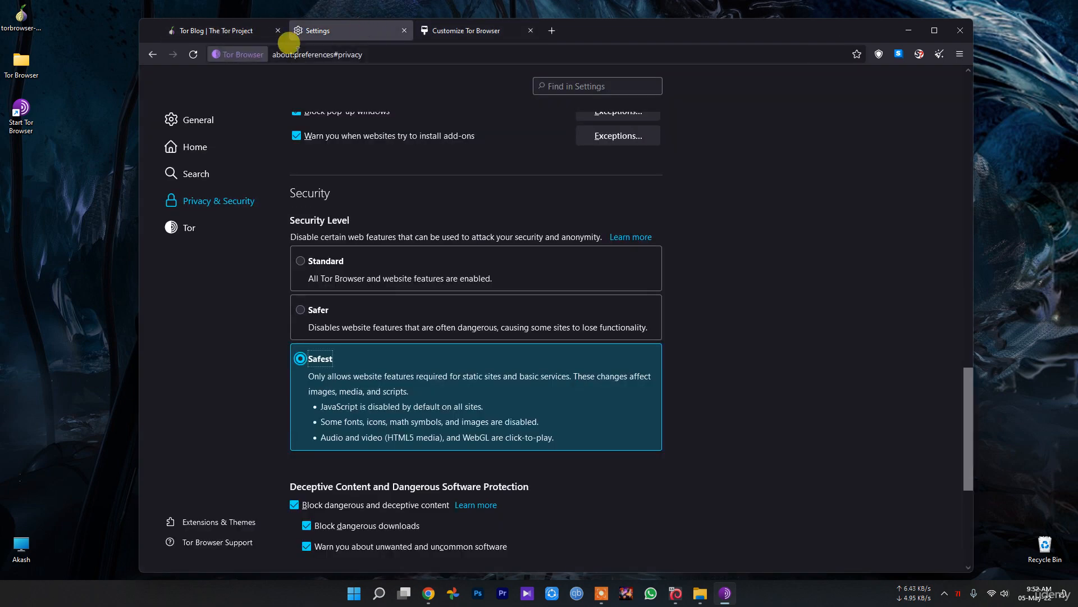
pyautogui.click(202, 29)
pyautogui.click(281, 54)
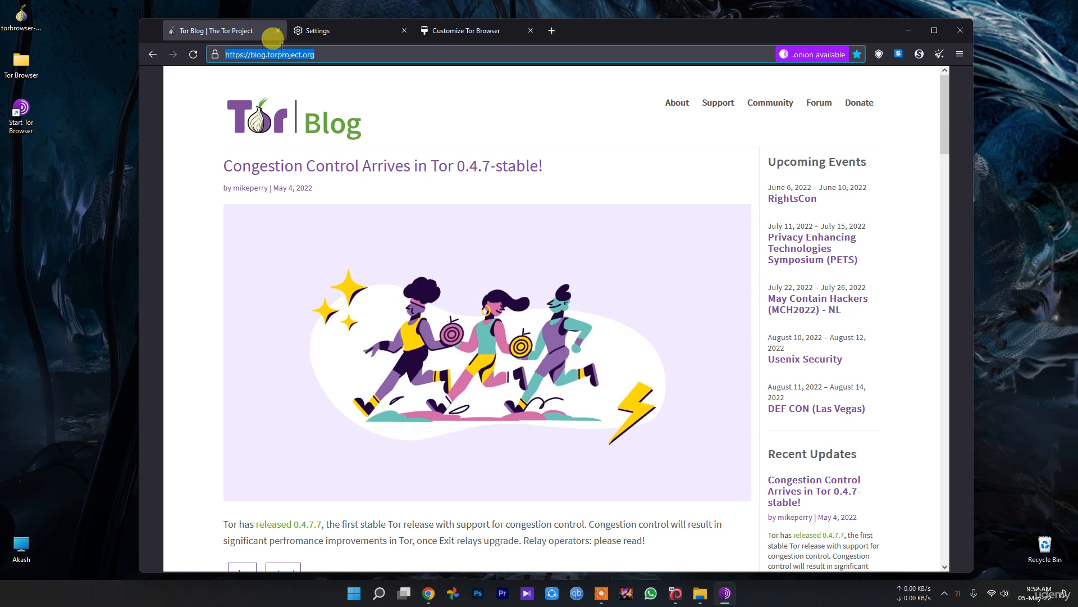
pyautogui.write('wikionion')
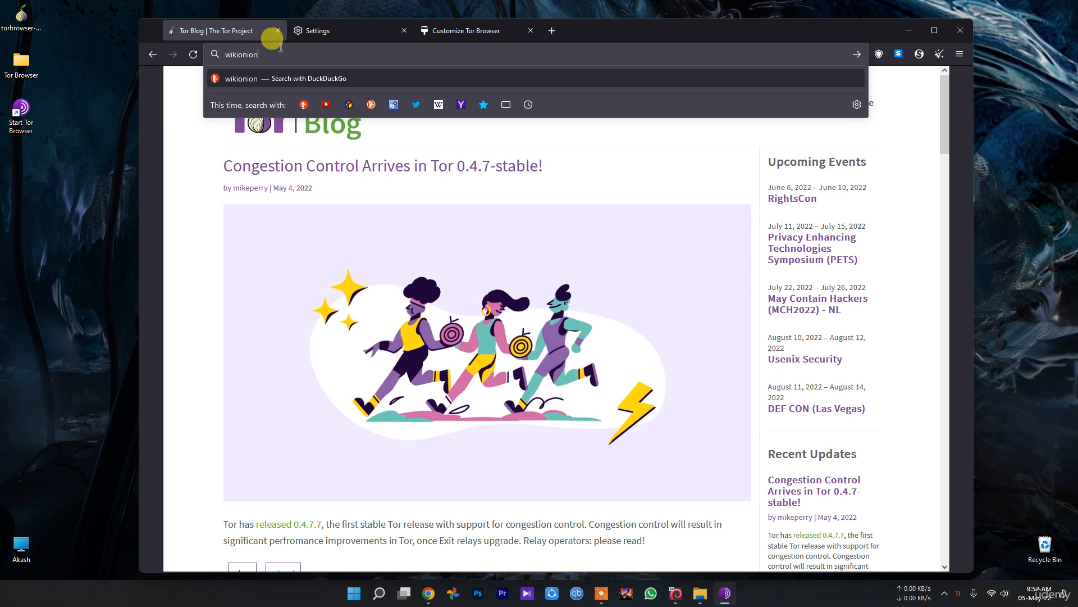
pyautogui.press('Return')
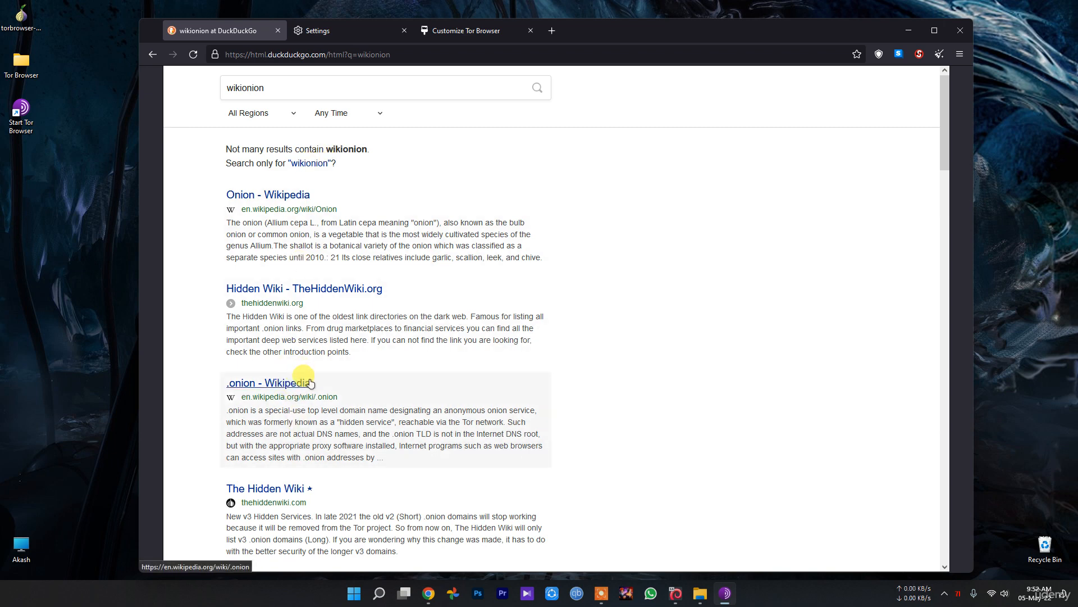
pyautogui.scroll(-2, 311, 383)
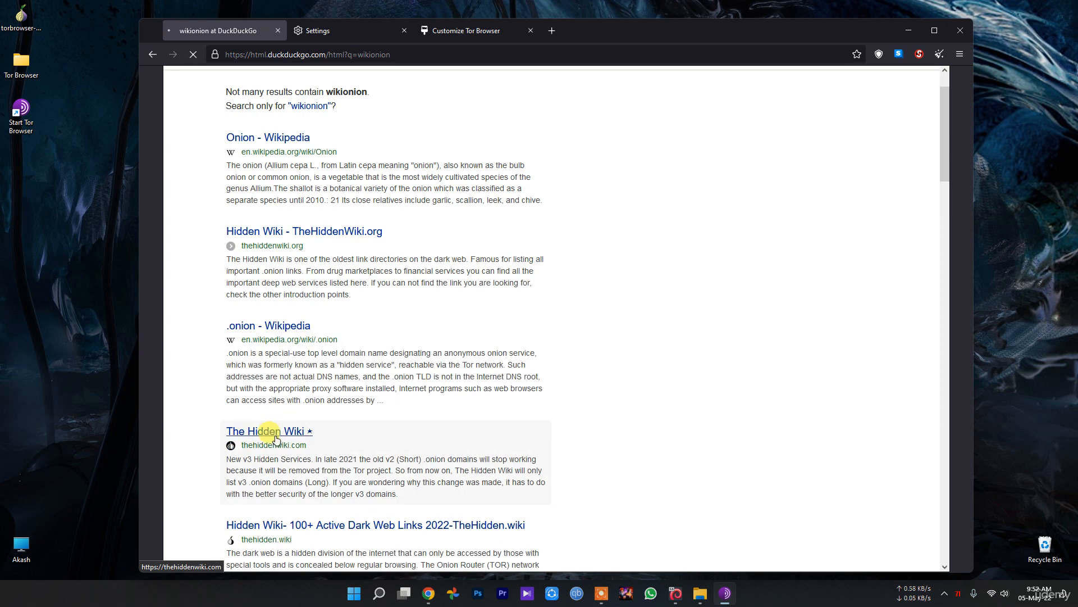
pyautogui.click(277, 439)
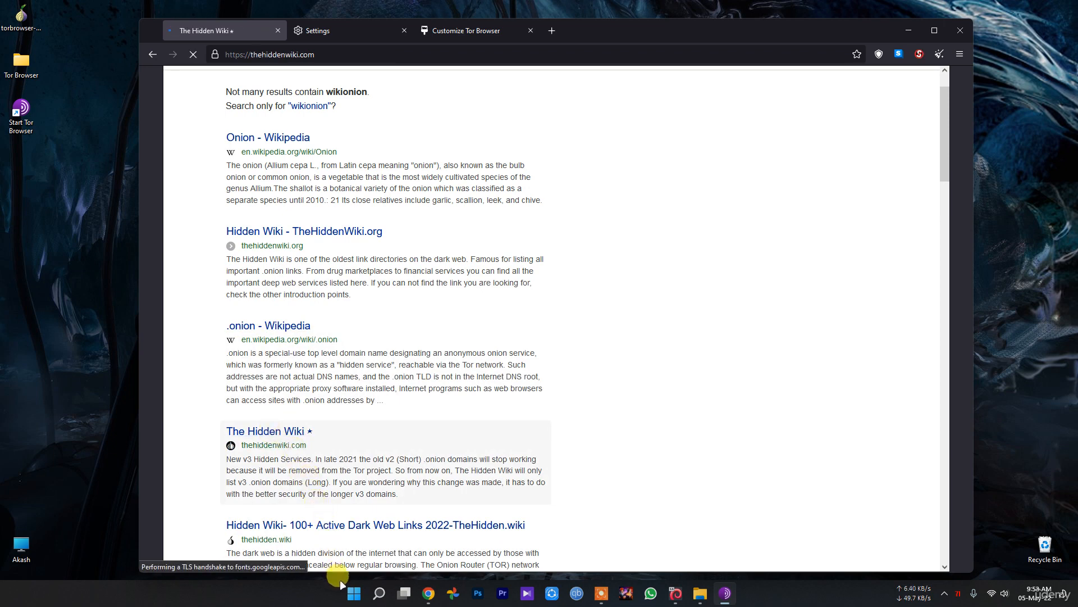
# Look through the link categories listed on The Hidden Wiki, and return to the security level settings.
pyautogui.scroll(-5, 414, 461)
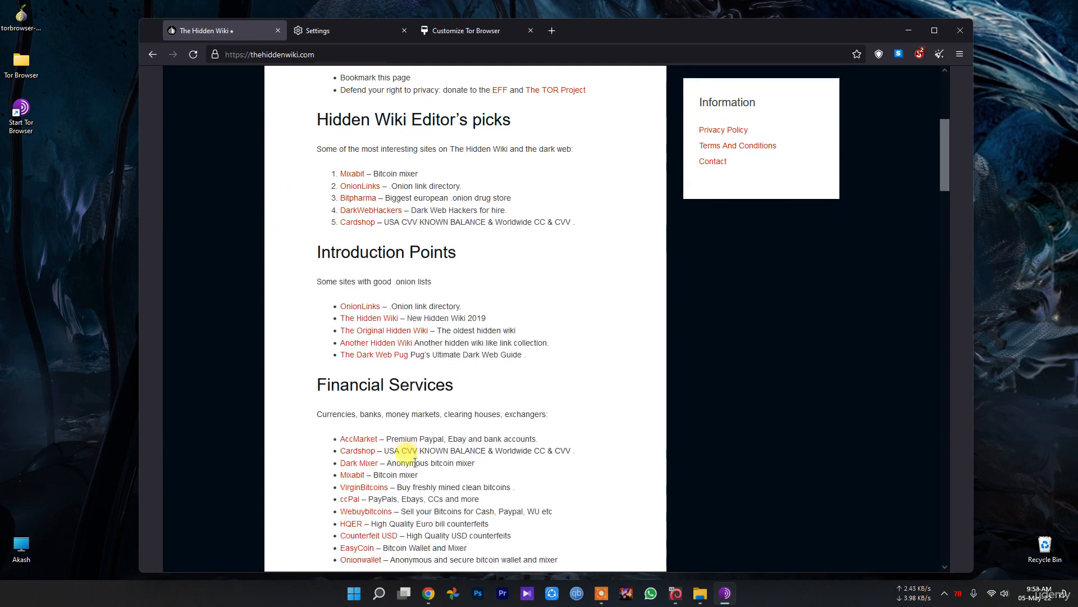
pyautogui.scroll(-4, 354, 281)
pyautogui.scroll(-4, 359, 427)
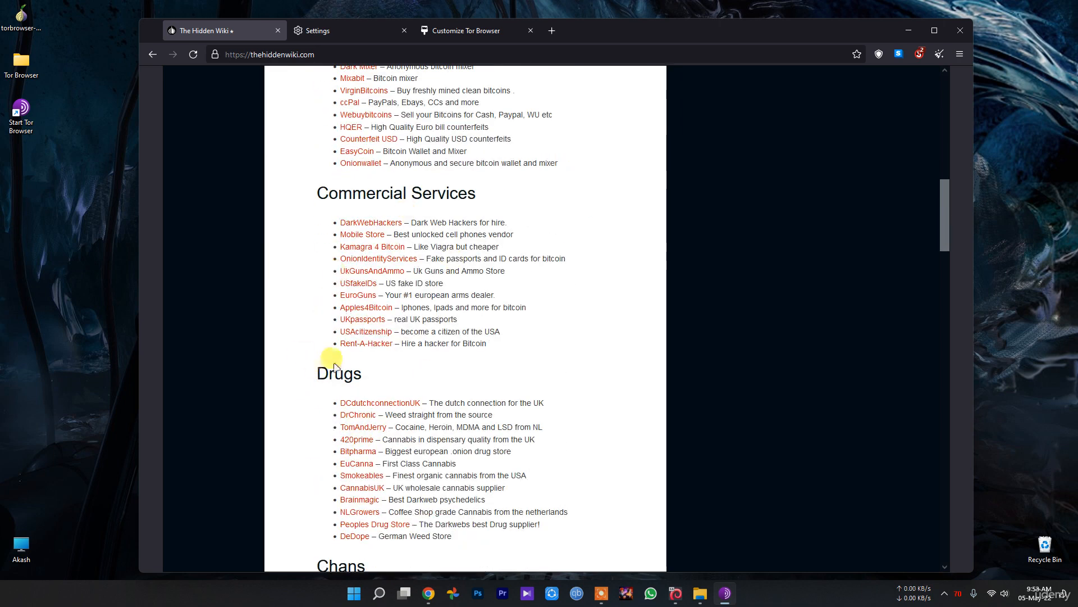
pyautogui.moveTo(477, 414); pyautogui.dragTo(529, 411)
pyautogui.scroll(-3, 470, 489)
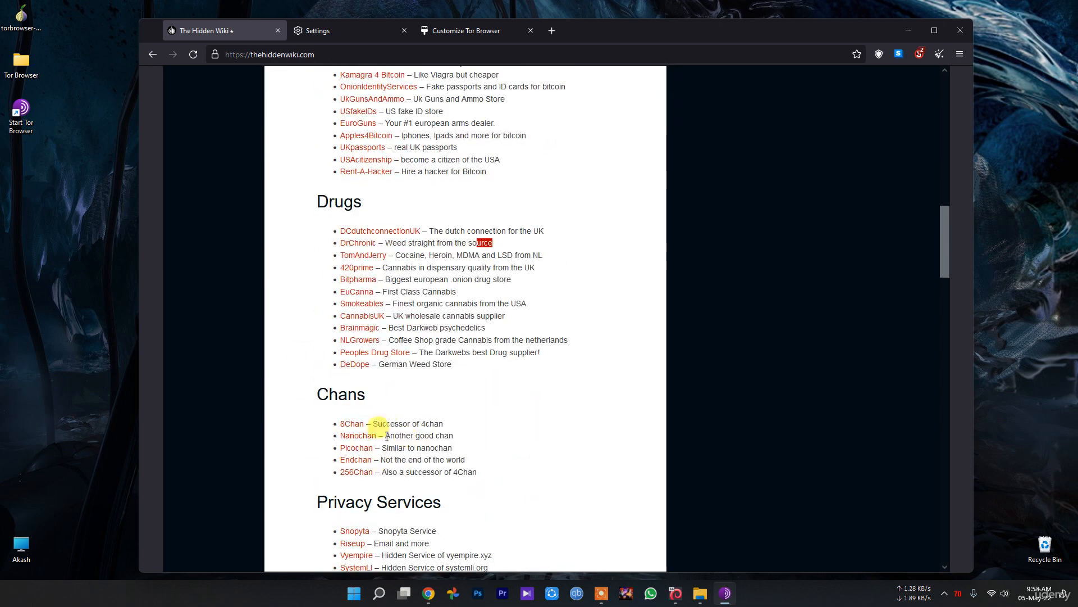
pyautogui.scroll(-4, 370, 421)
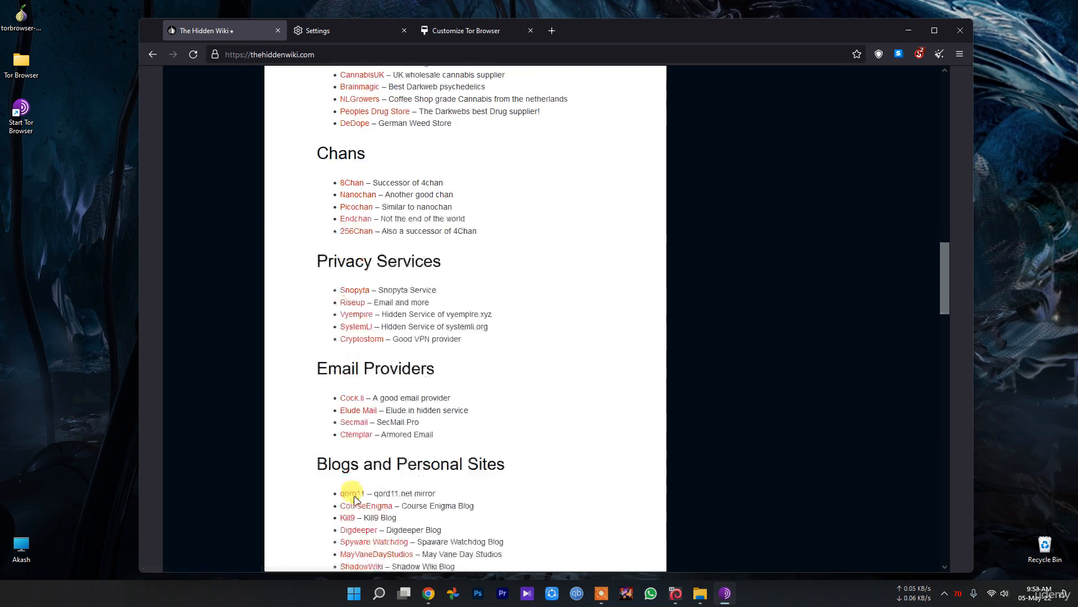
pyautogui.scroll(-2, 393, 450)
pyautogui.click(464, 32)
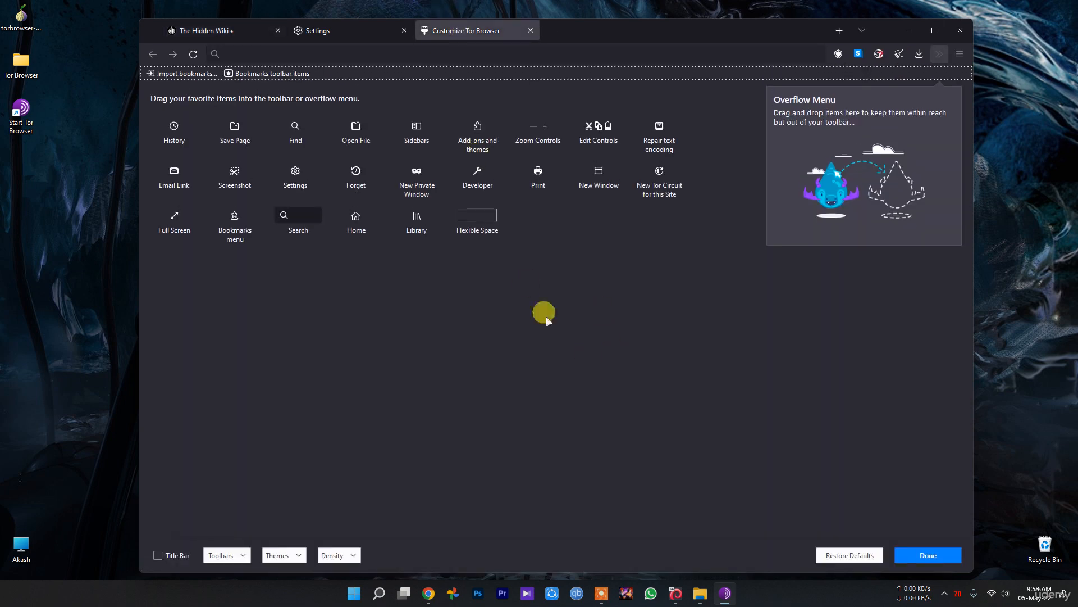
pyautogui.click(315, 31)
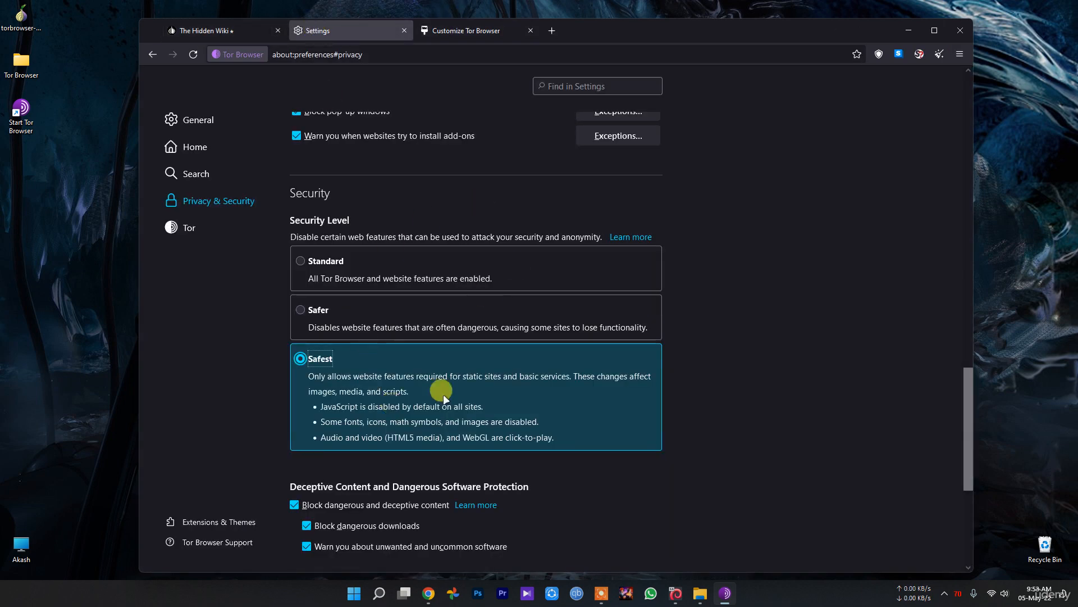
# Return to The Hidden Wiki and look through its link categories down to Others Sites and back up to the Editor's picks.
pyautogui.scroll(-2, 470, 301)
pyautogui.click(441, 33)
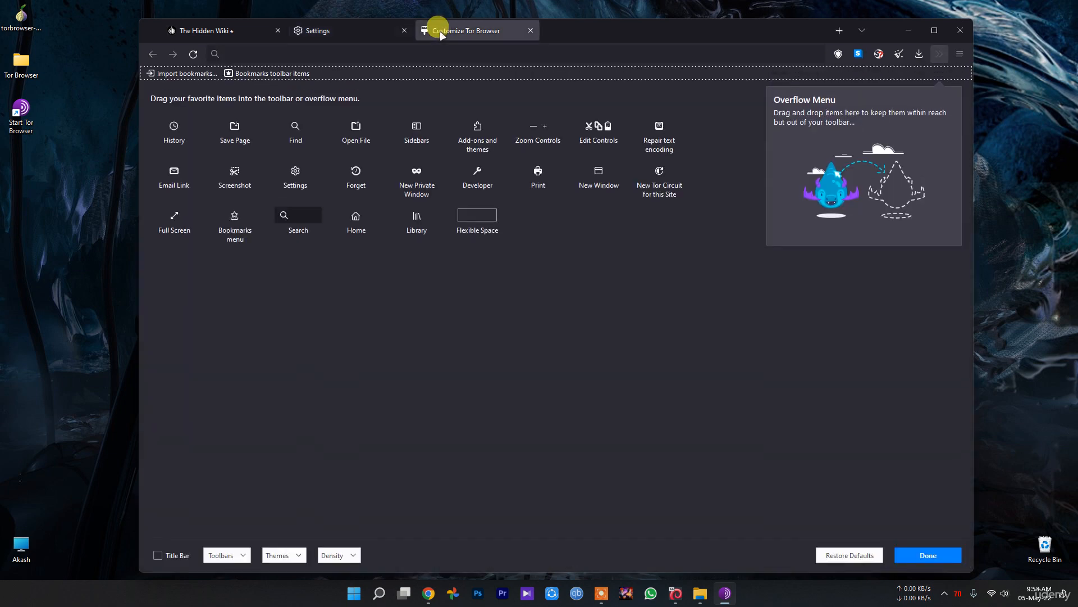
pyautogui.click(211, 32)
pyautogui.scroll(-3, 464, 437)
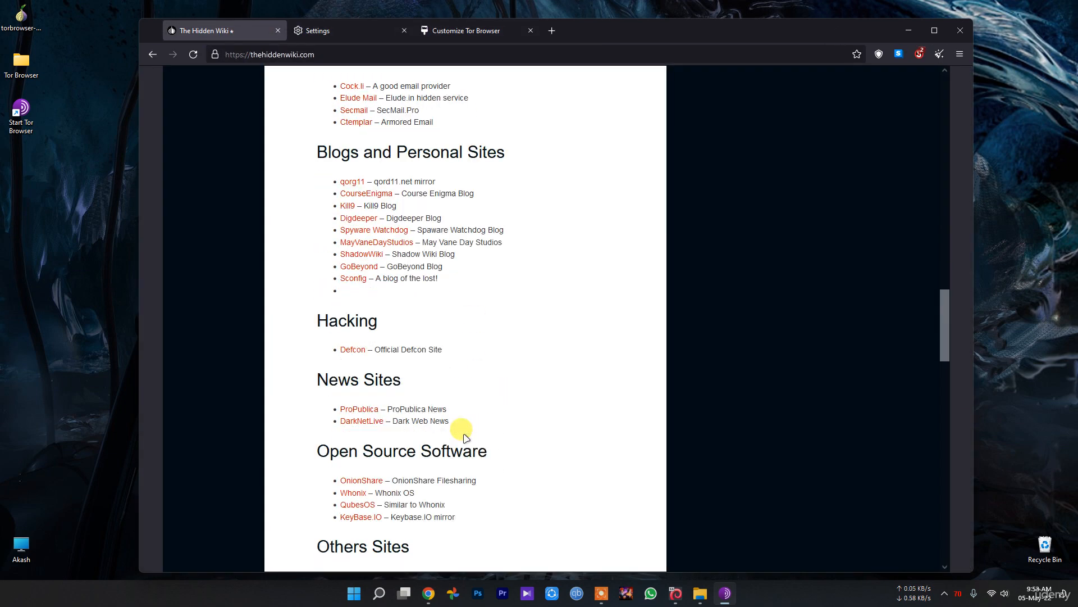
pyautogui.scroll(3, 464, 437)
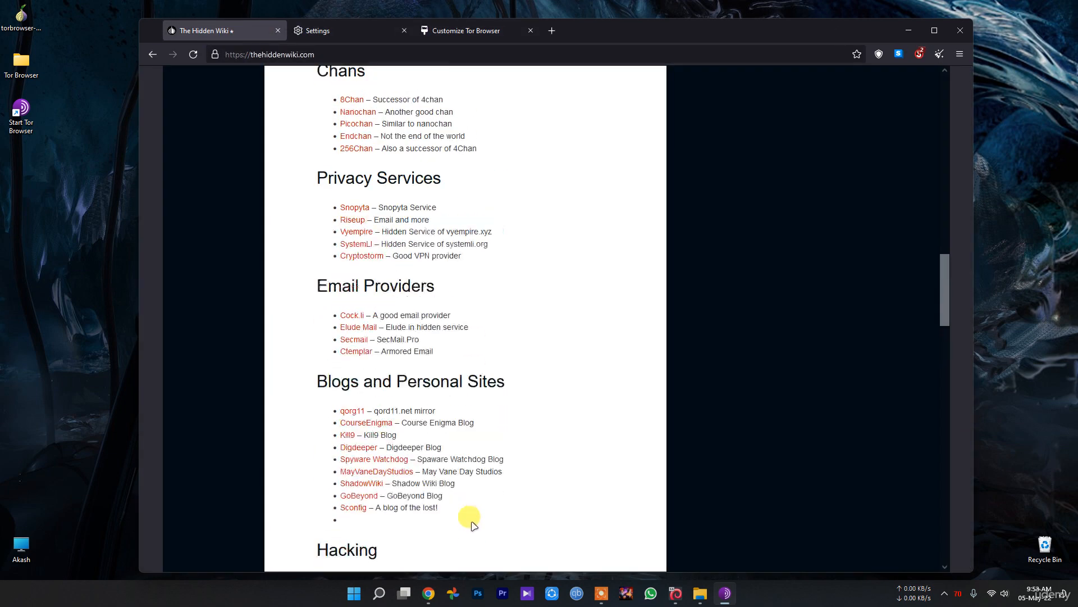
pyautogui.scroll(-9, 472, 523)
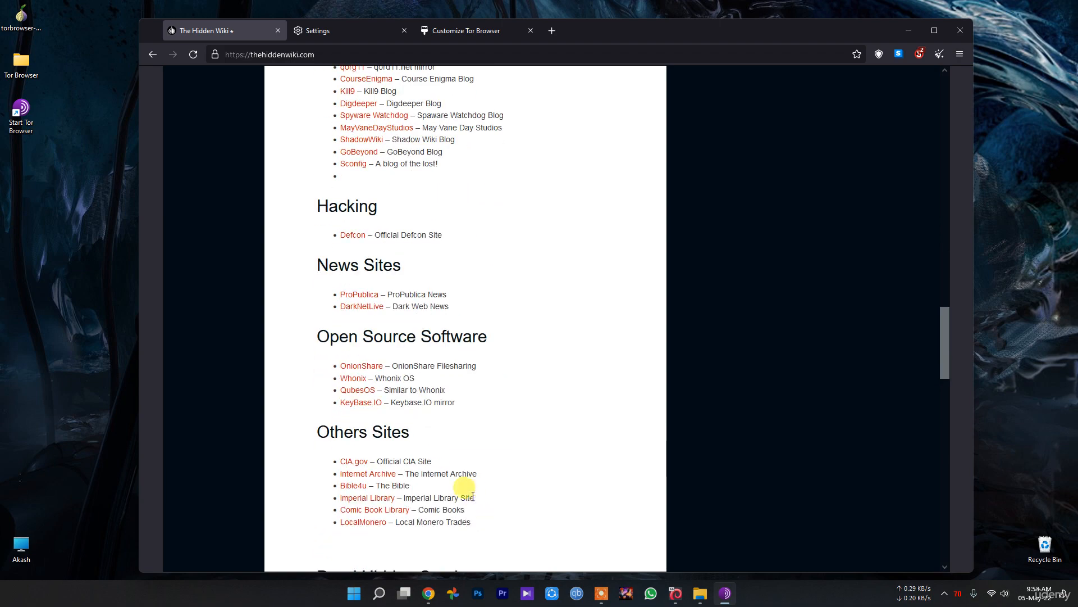
pyautogui.scroll(5, 467, 521)
pyautogui.scroll(15, 467, 523)
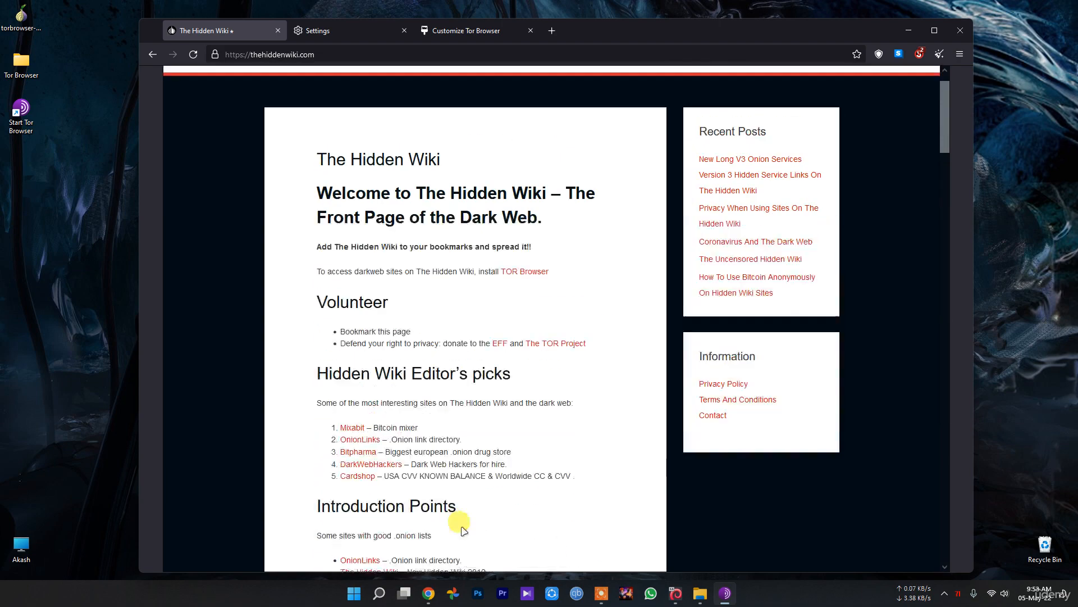
pyautogui.scroll(-2, 345, 318)
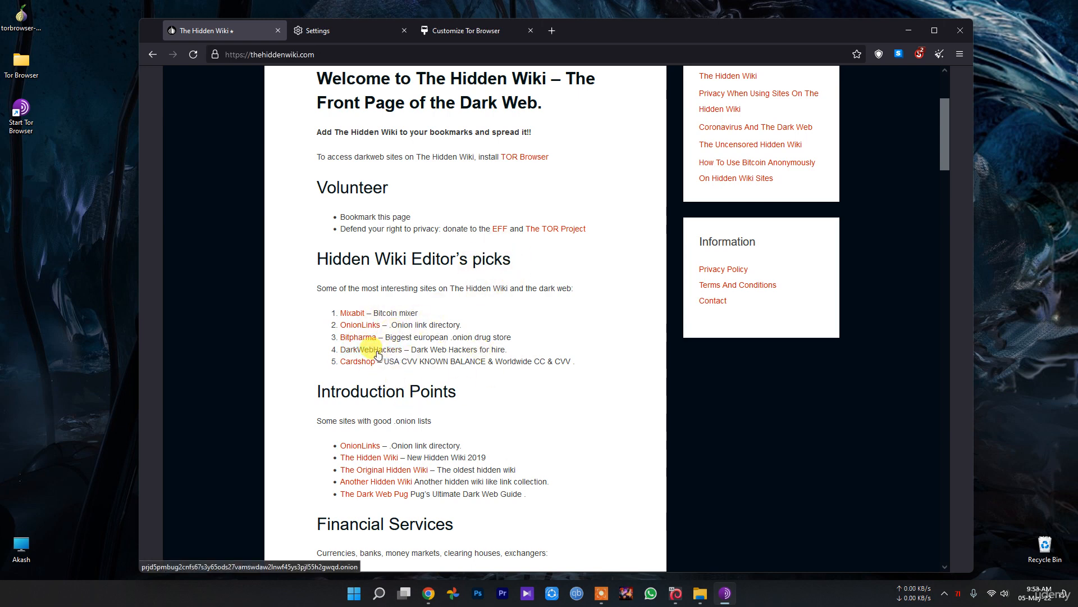
# Open the DarkWebHackers link from the Editor's picks in a new tab, view the loaded page, and return to the security level settings.
pyautogui.middleClick(377, 355)
pyautogui.click(372, 28)
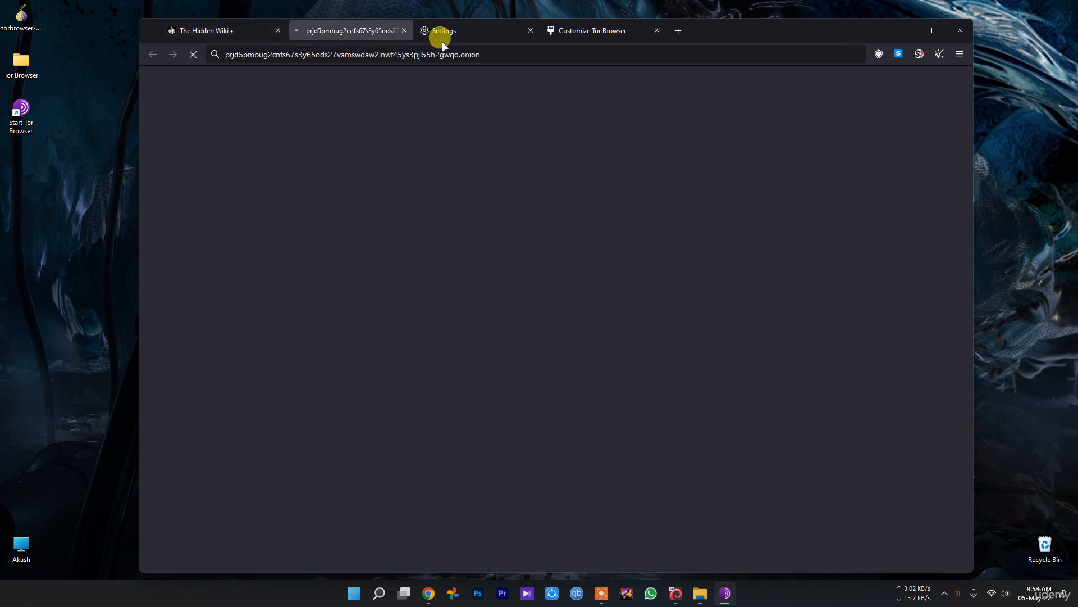
pyautogui.click(208, 24)
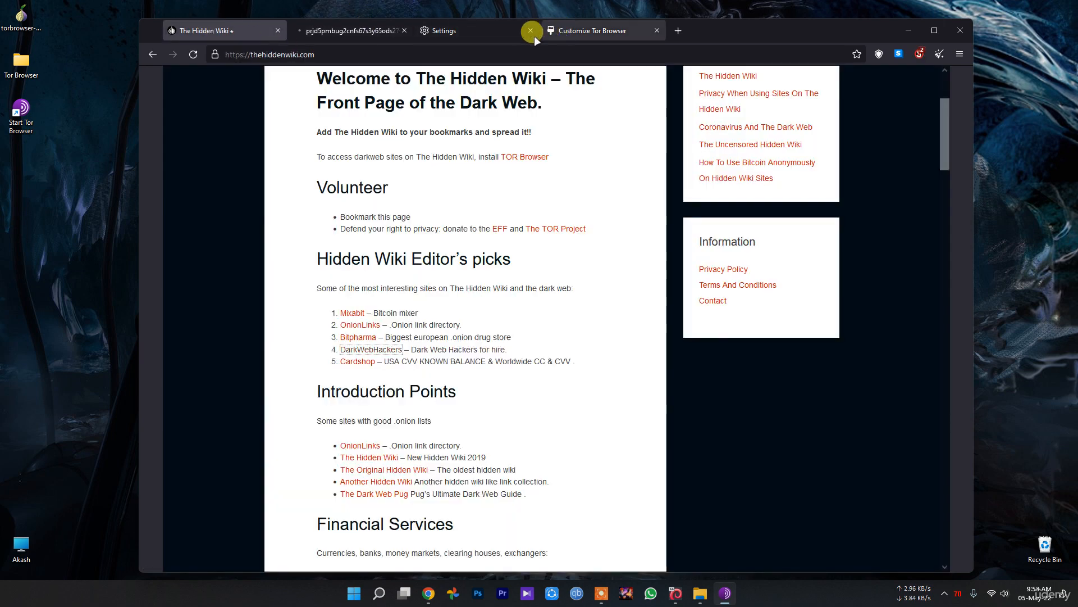
pyautogui.click(363, 31)
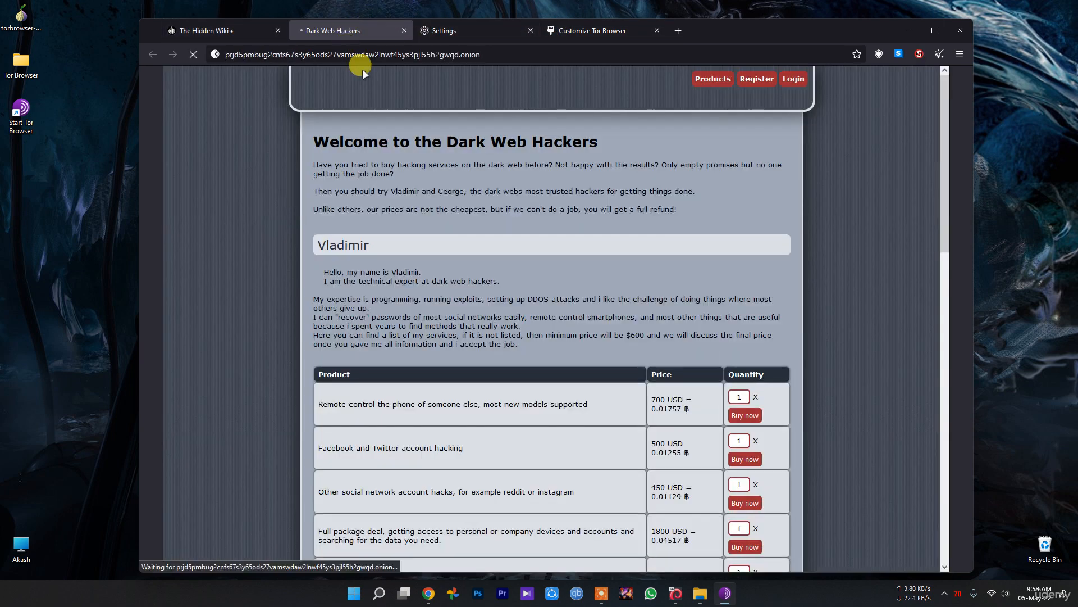
pyautogui.click(448, 30)
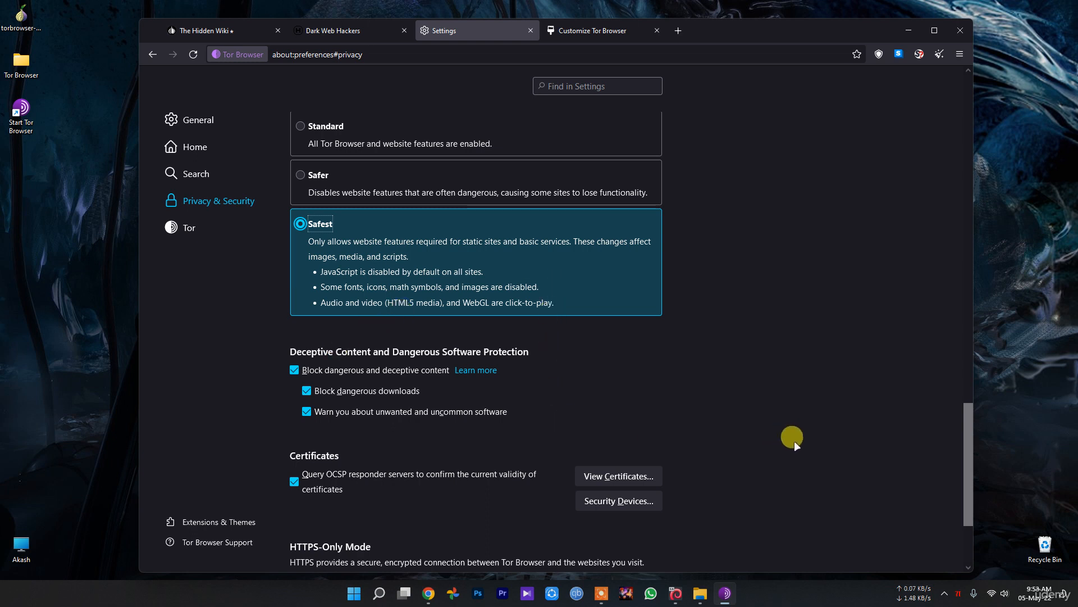
pyautogui.click(944, 593)
pyautogui.click(966, 562)
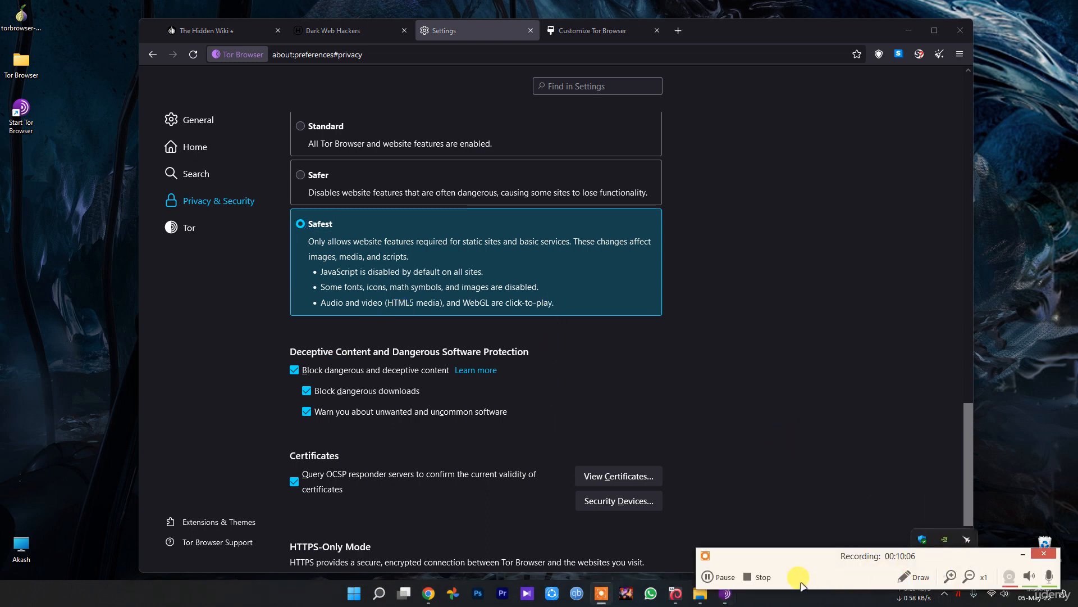